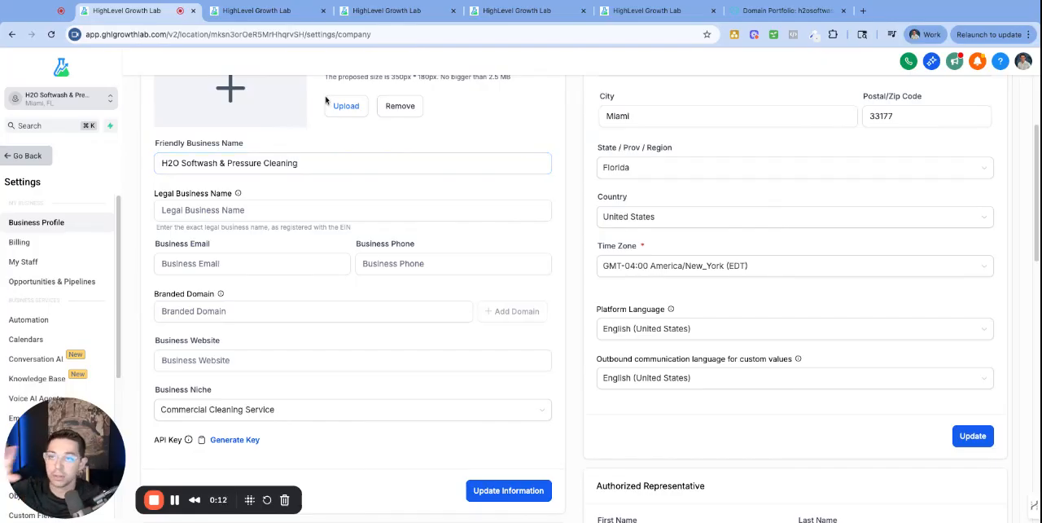
Examine the Whitelabel Domain and API Domain in the agency's company whitelabel settings
click(250, 11)
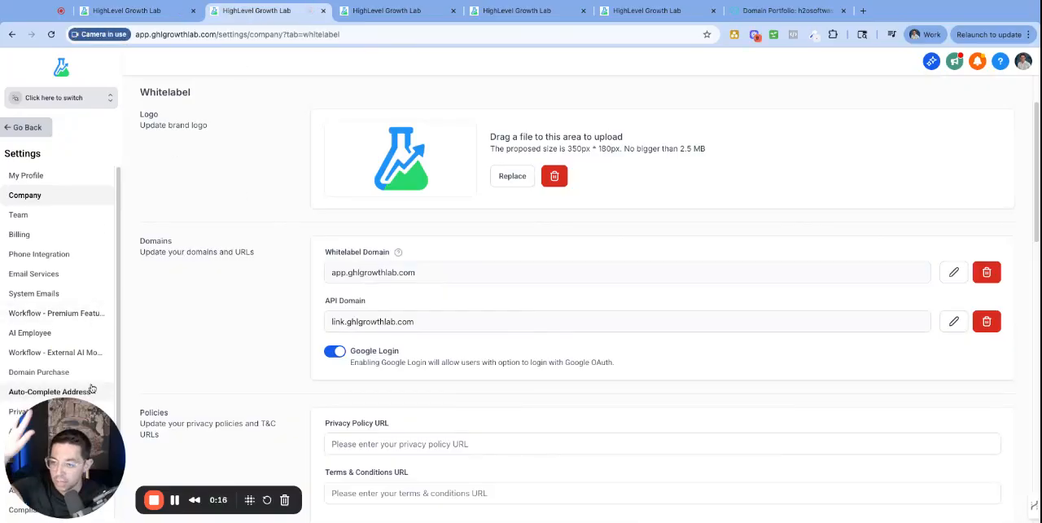
click(92, 99)
click(52, 103)
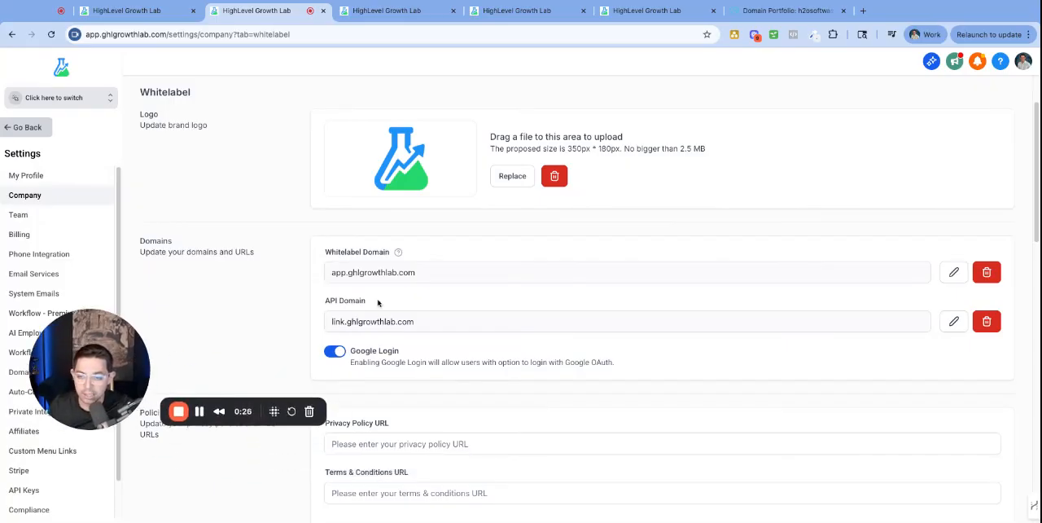
drag(381, 304, 327, 301)
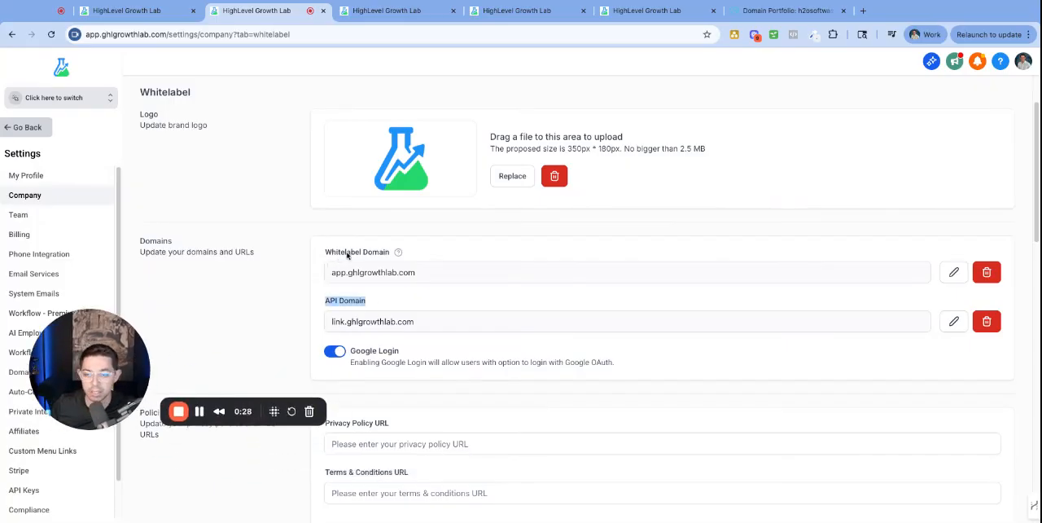
click(314, 255)
triple_click(314, 254)
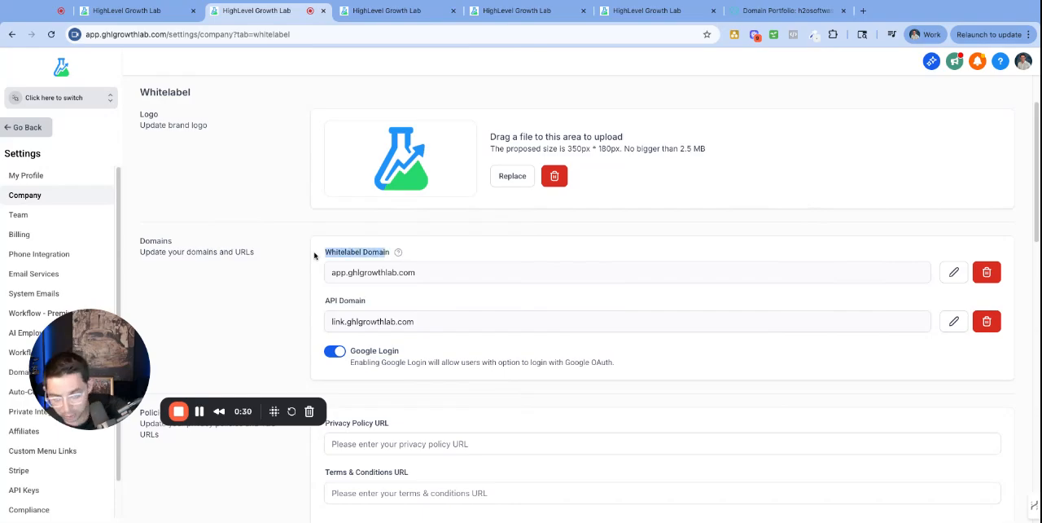
triple_click(316, 303)
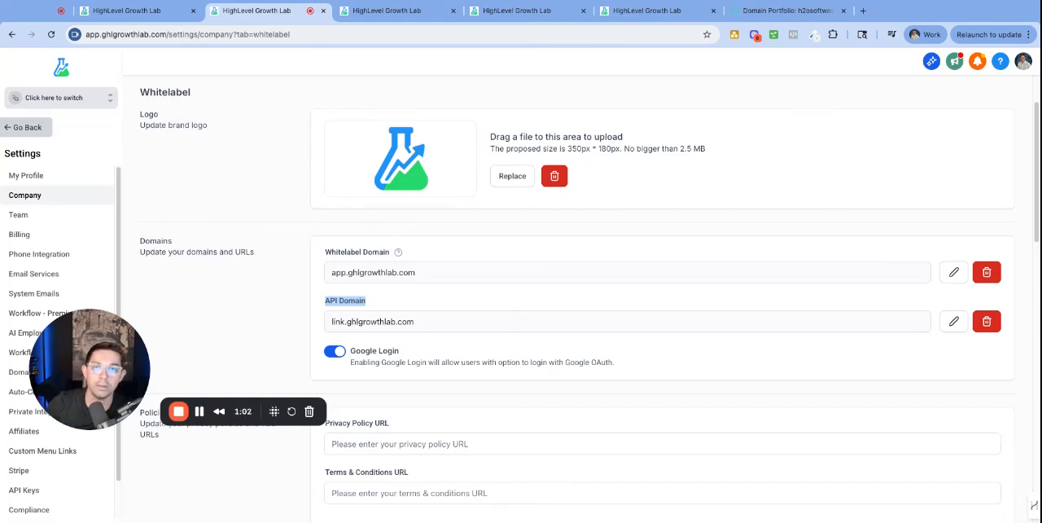
Compare the calendar's share links and the H2O Google My Business Page trigger link with the agency's API Domain
click(388, 10)
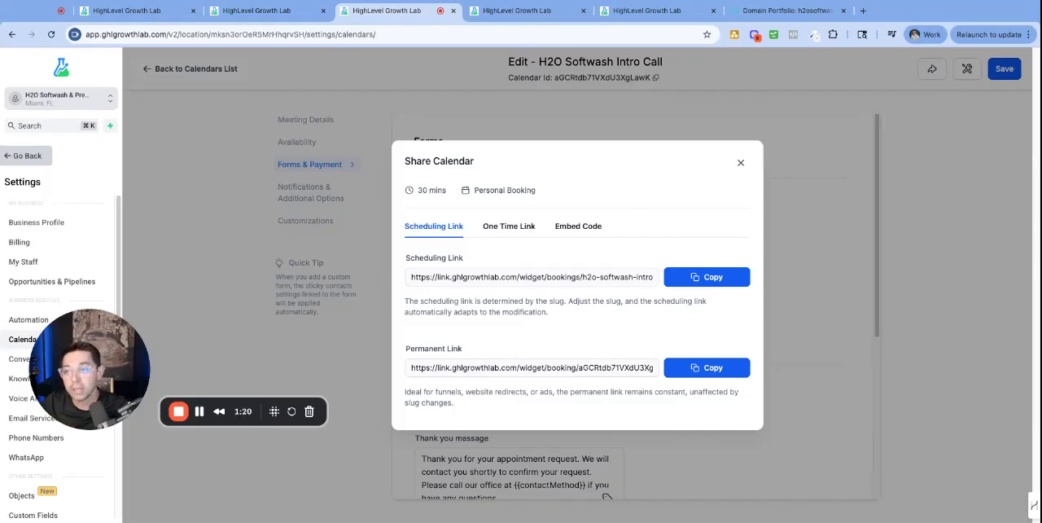
click(165, 15)
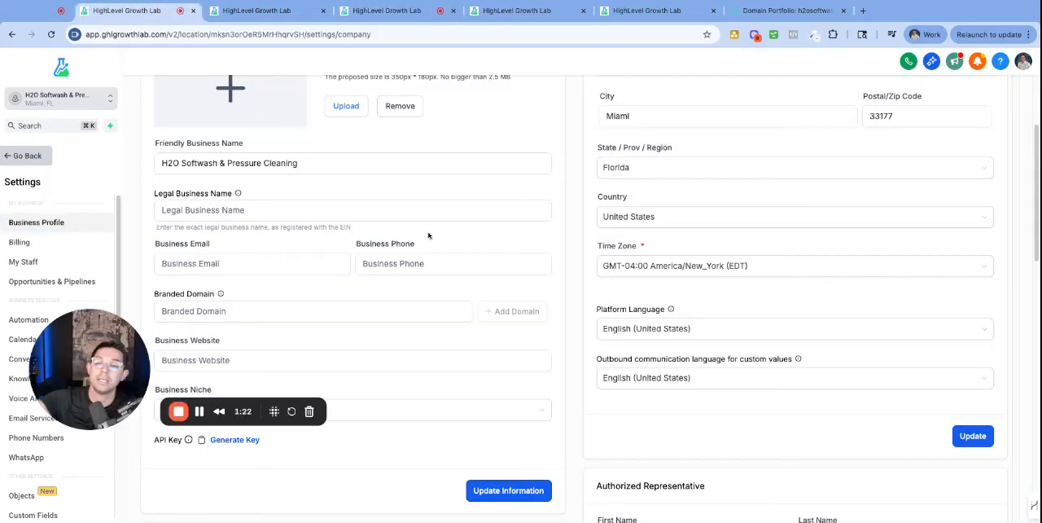
click(227, 13)
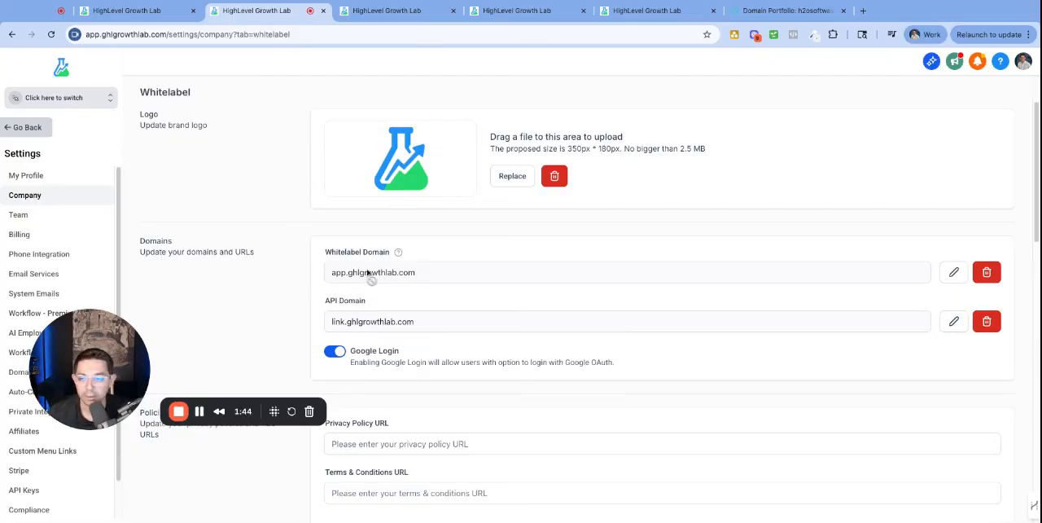
click(383, 19)
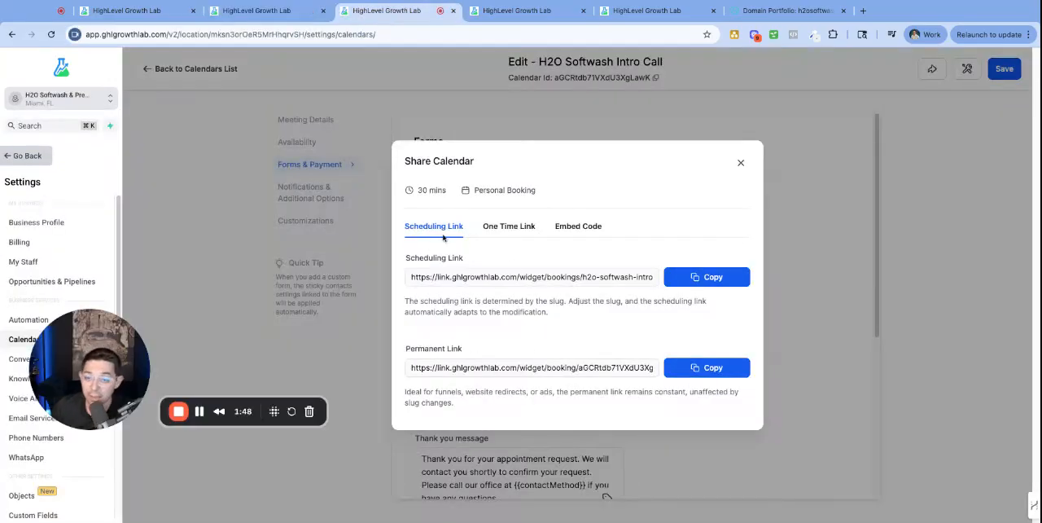
click(521, 11)
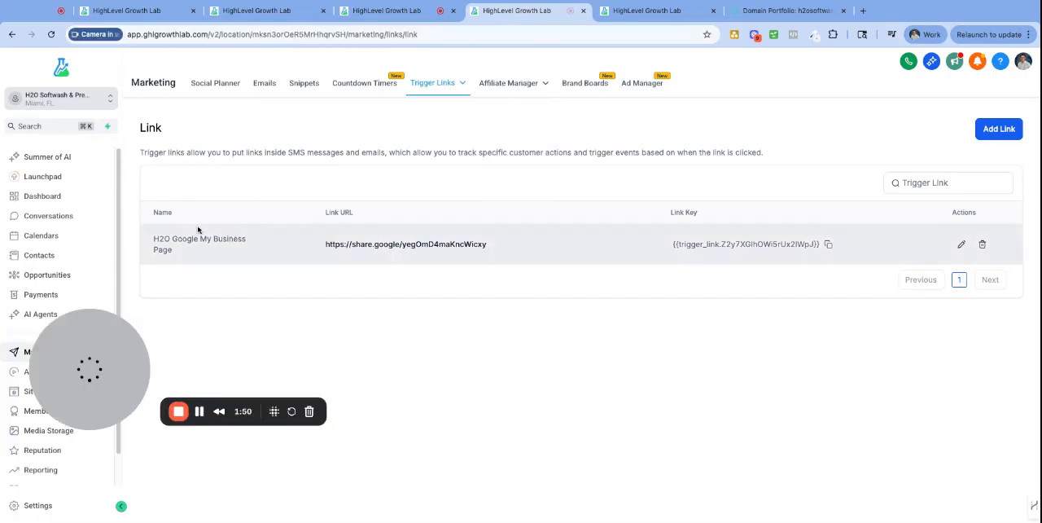
click(827, 246)
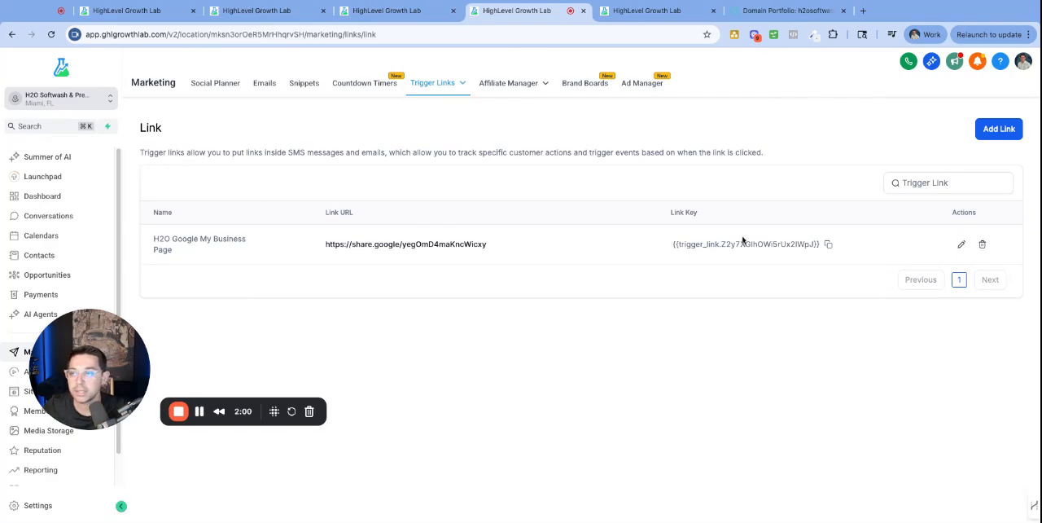
click(130, 11)
click(261, 12)
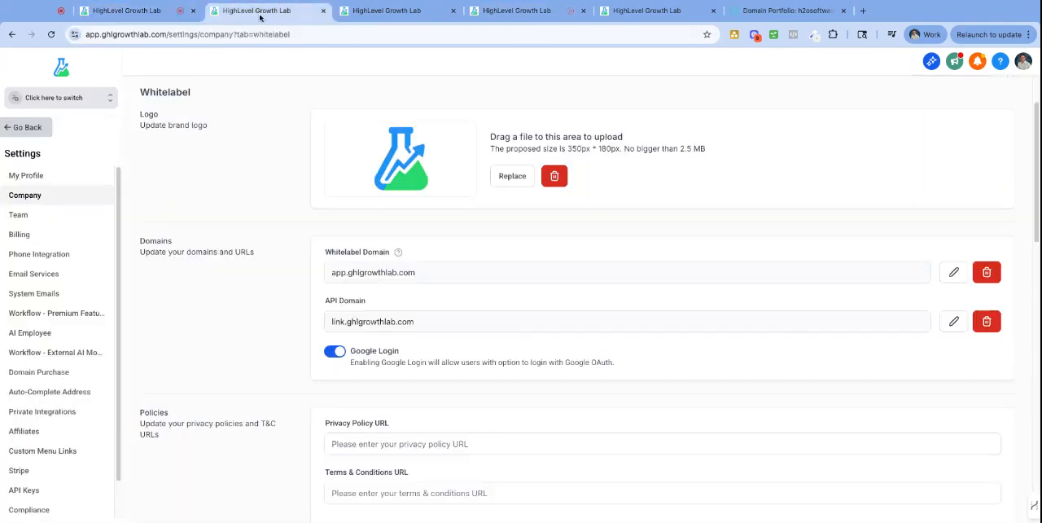
drag(368, 302, 330, 335)
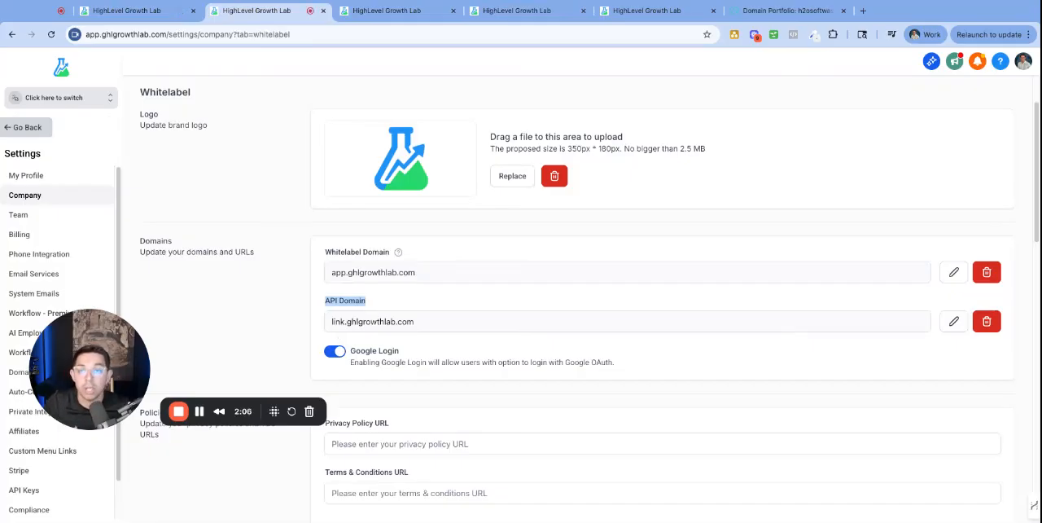
Read which CNAME target the Branded Domain requires in the H2O Softwash business profile
click(131, 10)
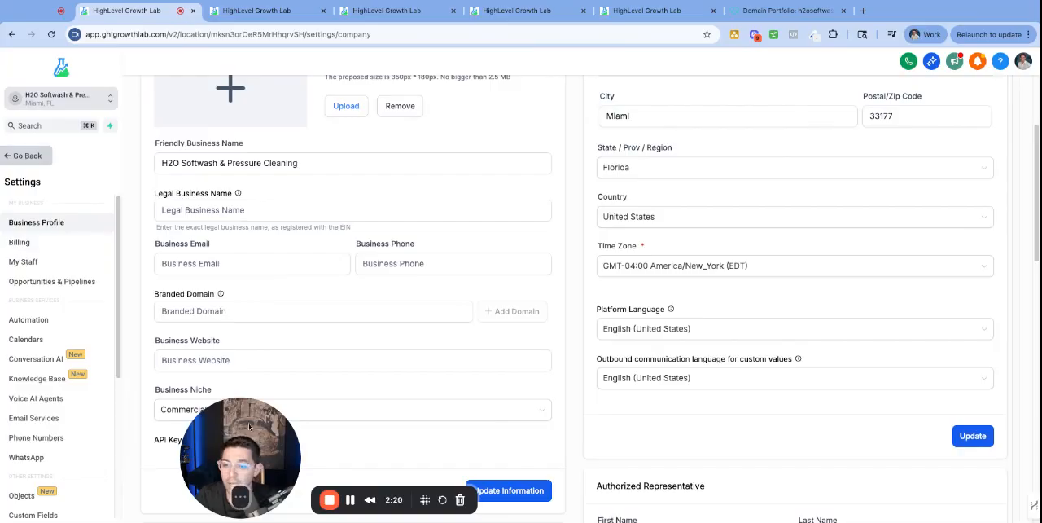
drag(249, 426, 74, 412)
drag(154, 294, 264, 296)
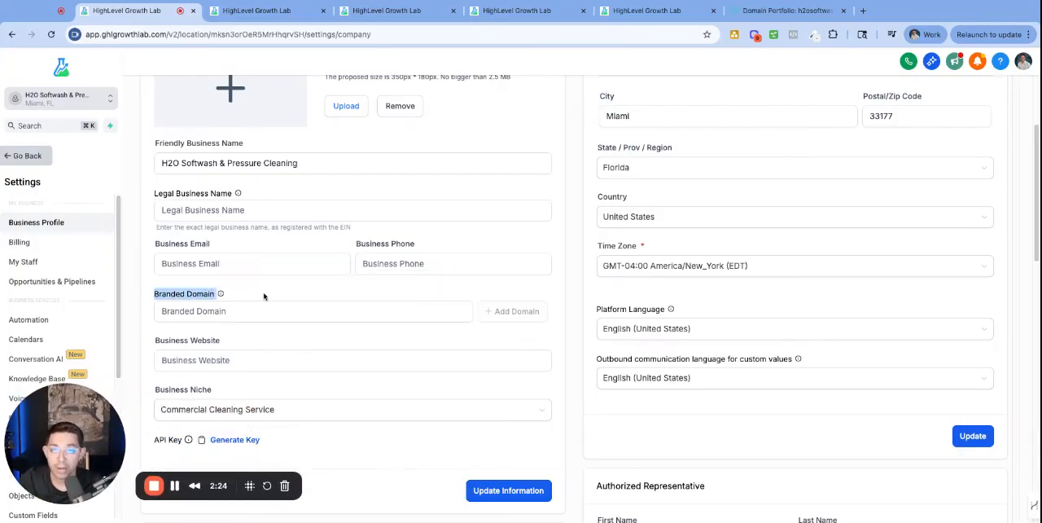
mouse_move(222, 295)
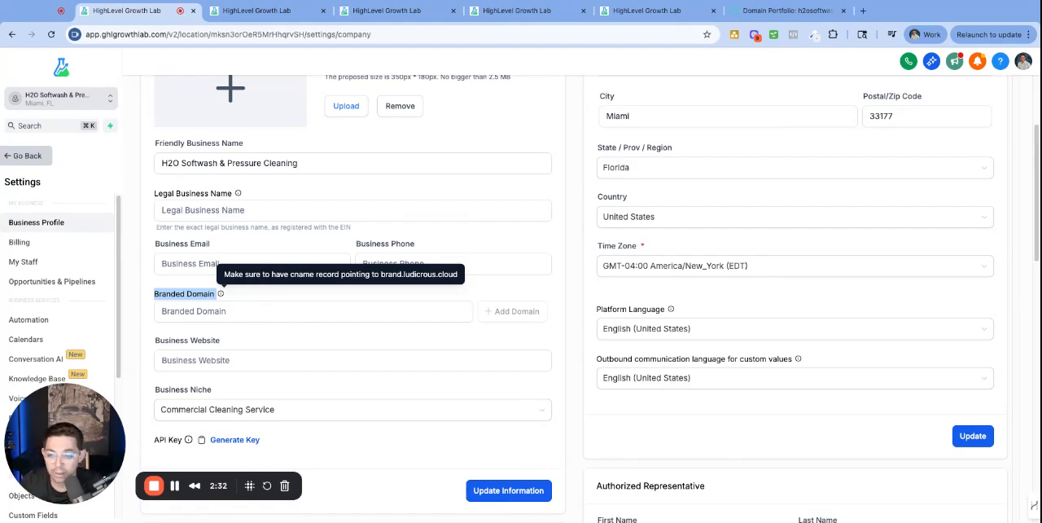
click(379, 275)
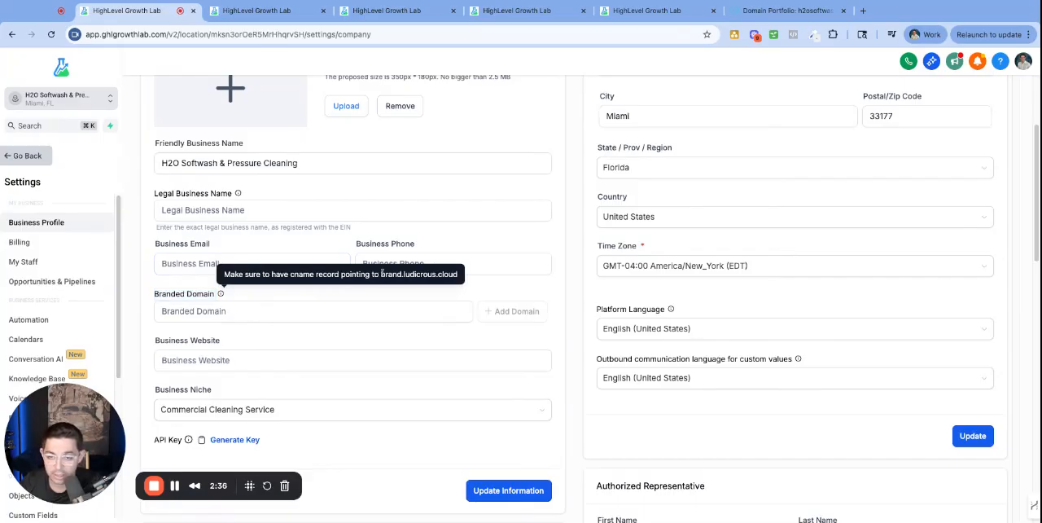
drag(381, 274, 459, 274)
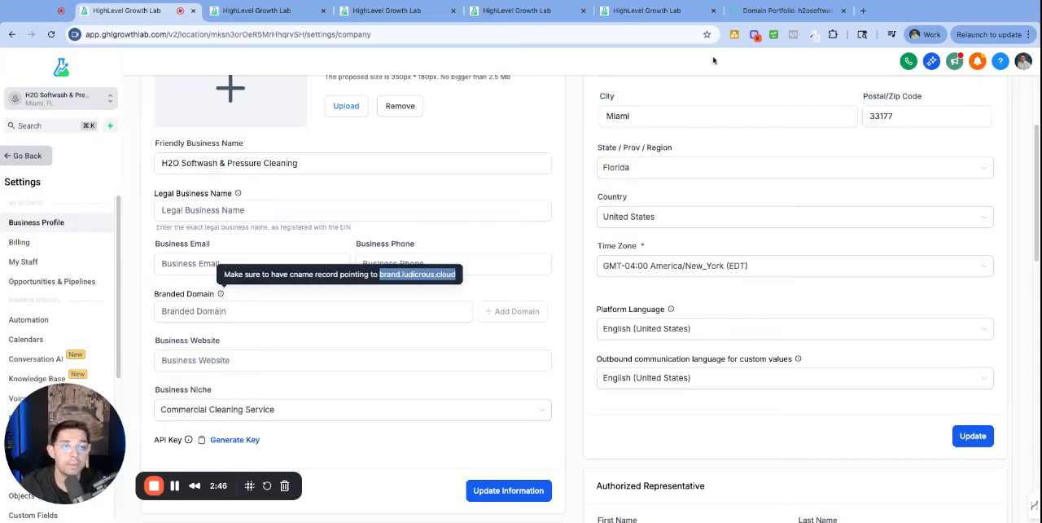
click(411, 169)
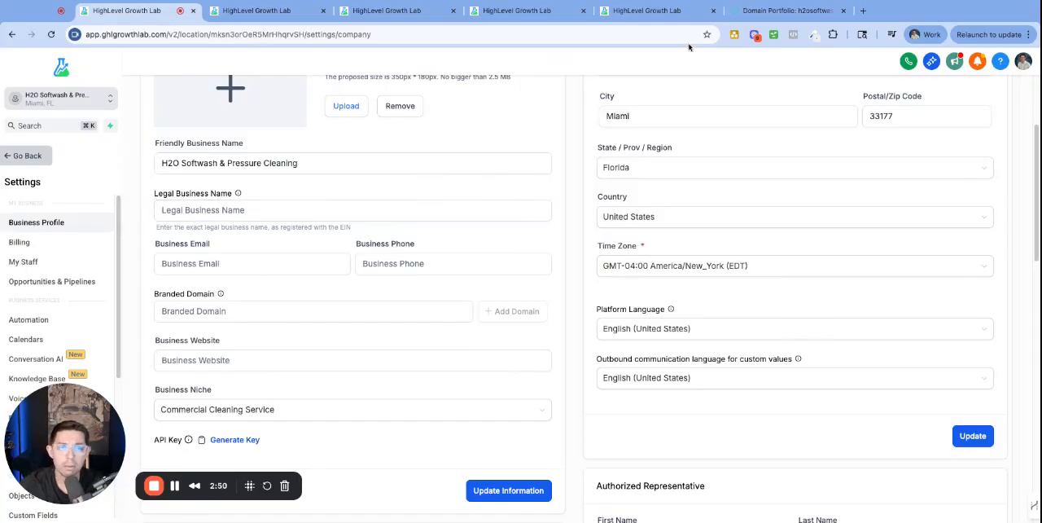
Copy the domain h2osoftwash.com from GoDaddy and enter link.h2osoftwash.com as the Branded Domain in the HighLevel business profile
click(784, 10)
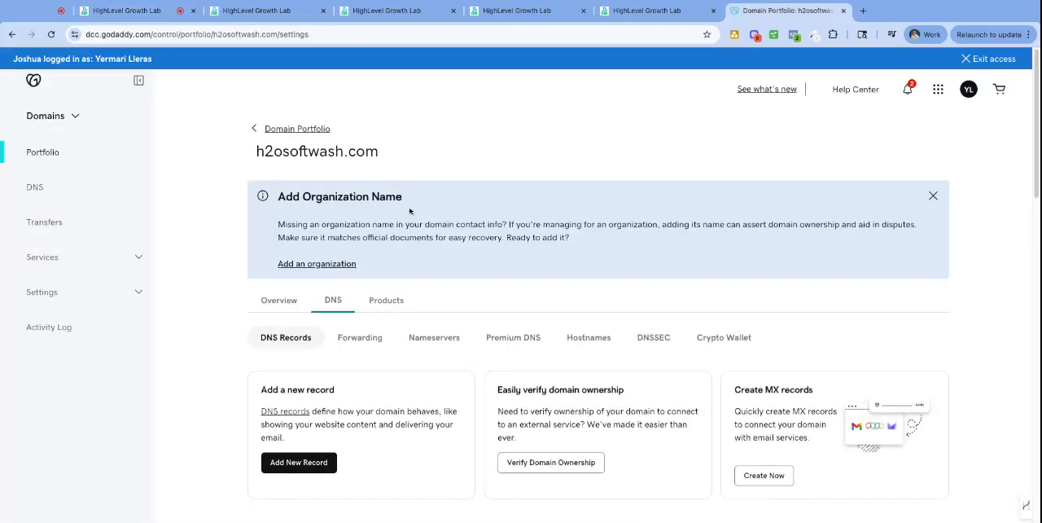
triple_click(407, 163)
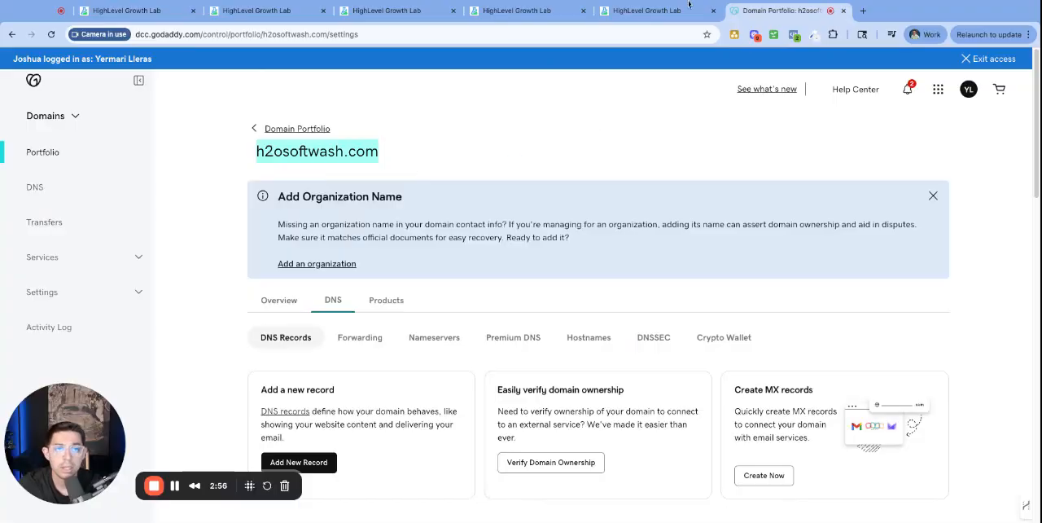
click(140, 15)
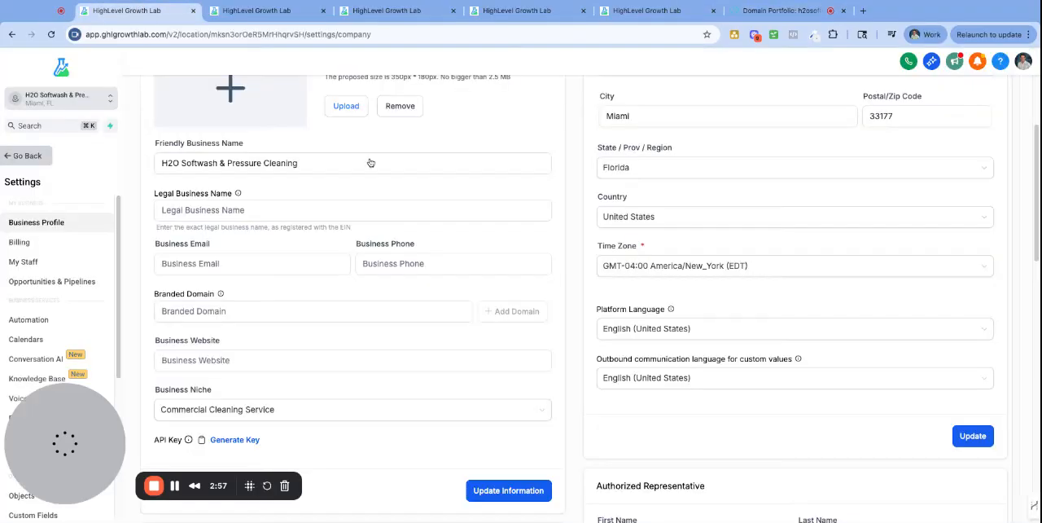
click(198, 309)
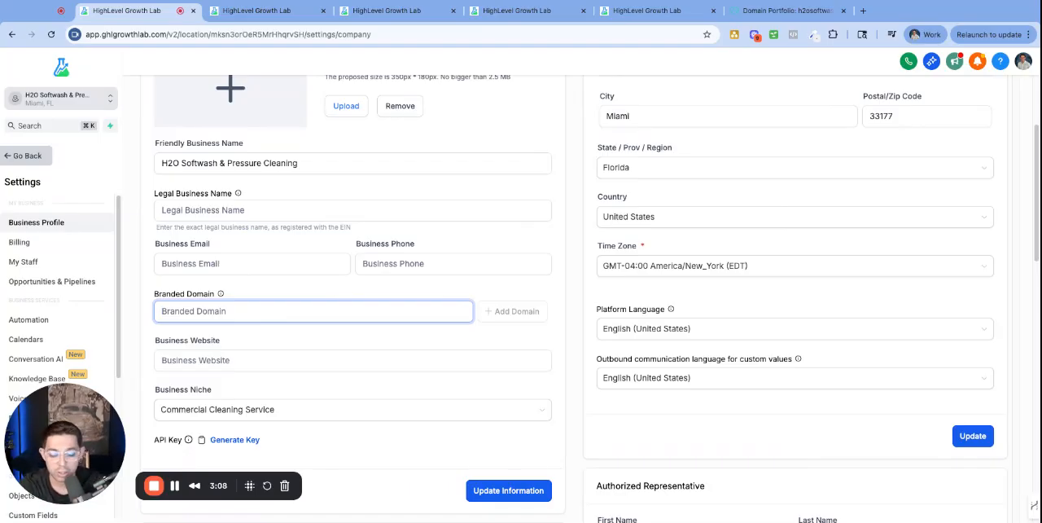
text(link)
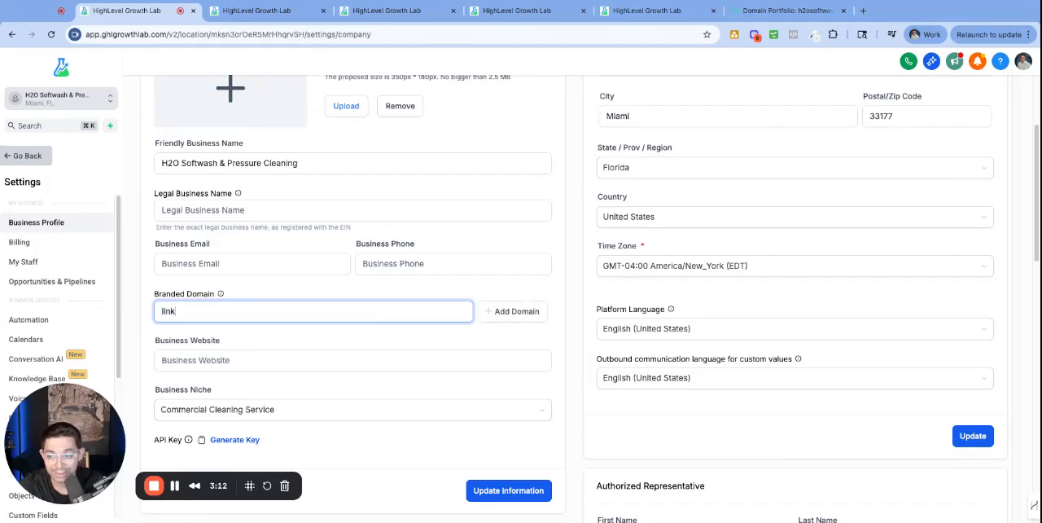
text(.)
key(super+v)
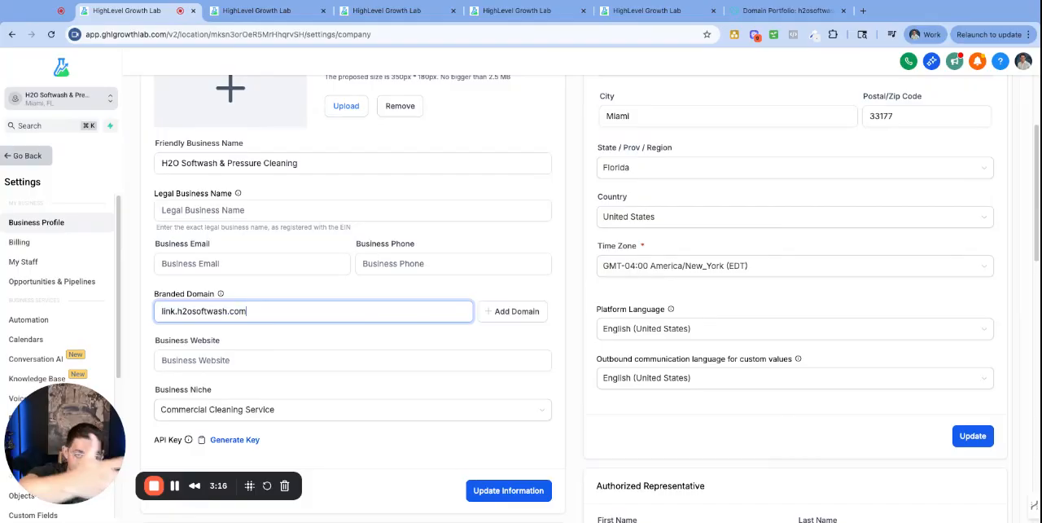
drag(197, 311, 262, 315)
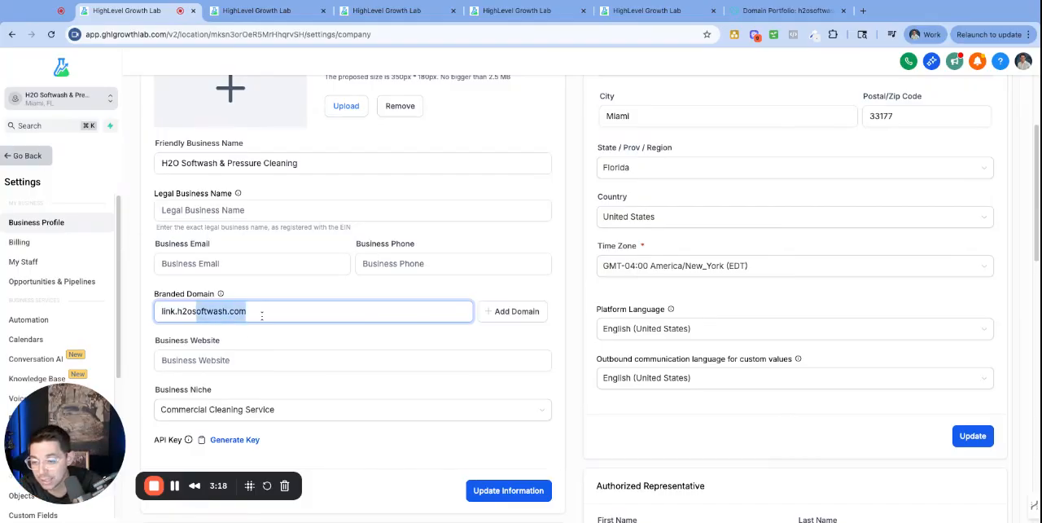
click(165, 311)
drag(174, 312, 152, 320)
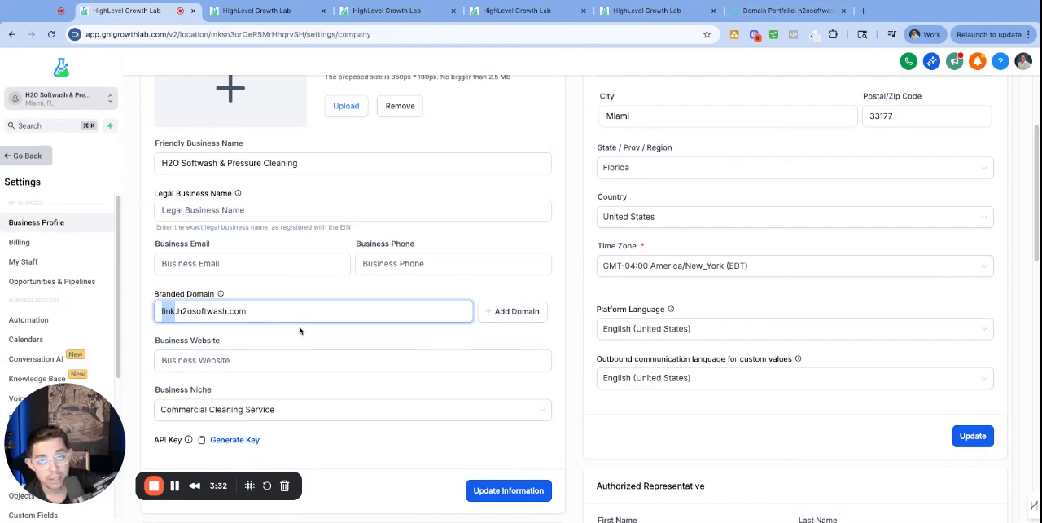
Check the names of the existing CNAME records for h2osoftwash.com in GoDaddy and return to the HighLevel business profile
click(772, 12)
scroll(605, 267, down, 5)
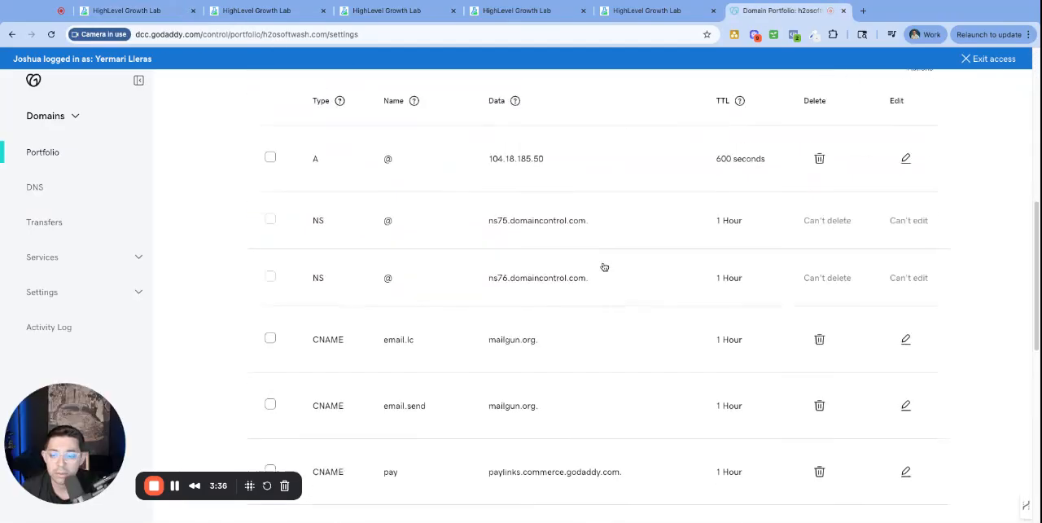
scroll(459, 259, down, 3)
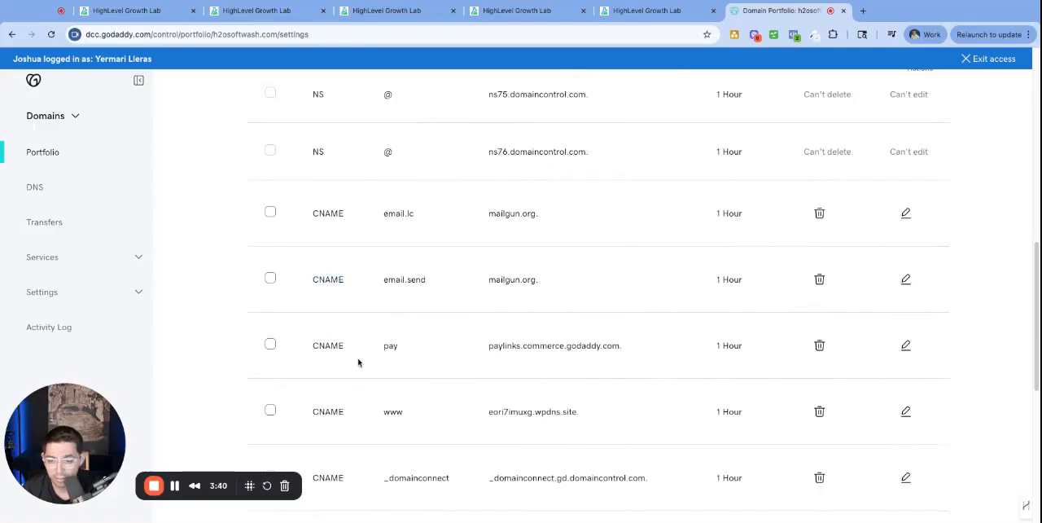
scroll(358, 363, down, 2)
scroll(334, 328, up, 1)
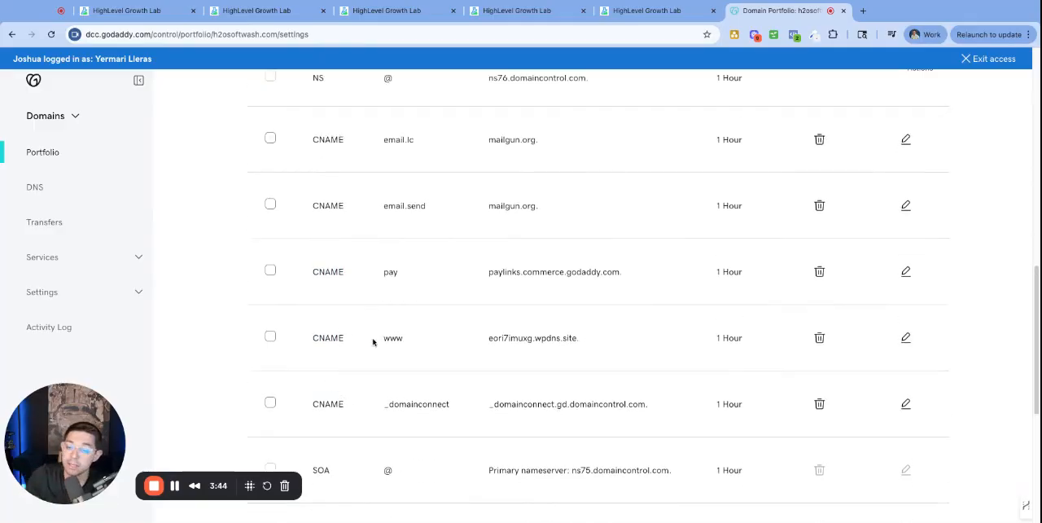
drag(411, 346, 368, 340)
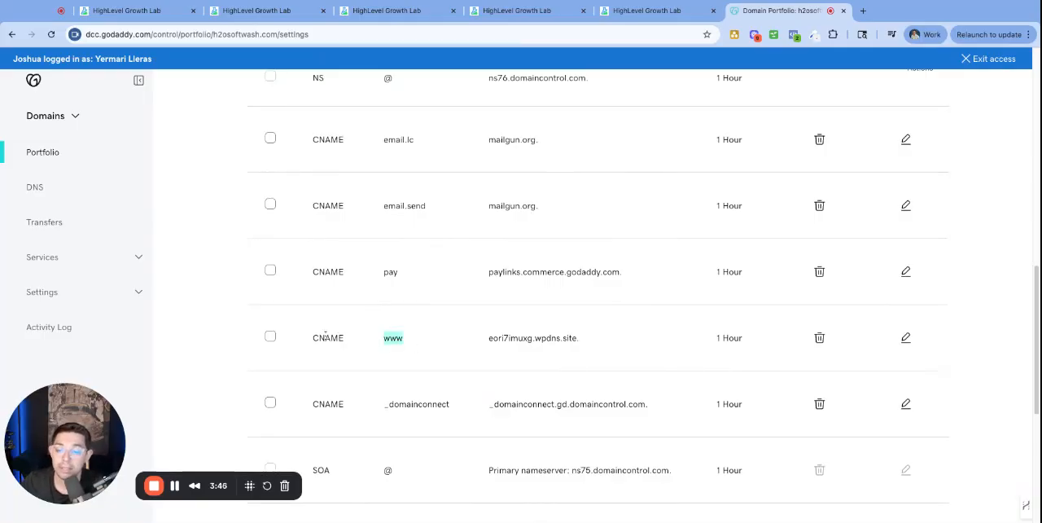
double_click(328, 337)
scroll(350, 289, up, 1)
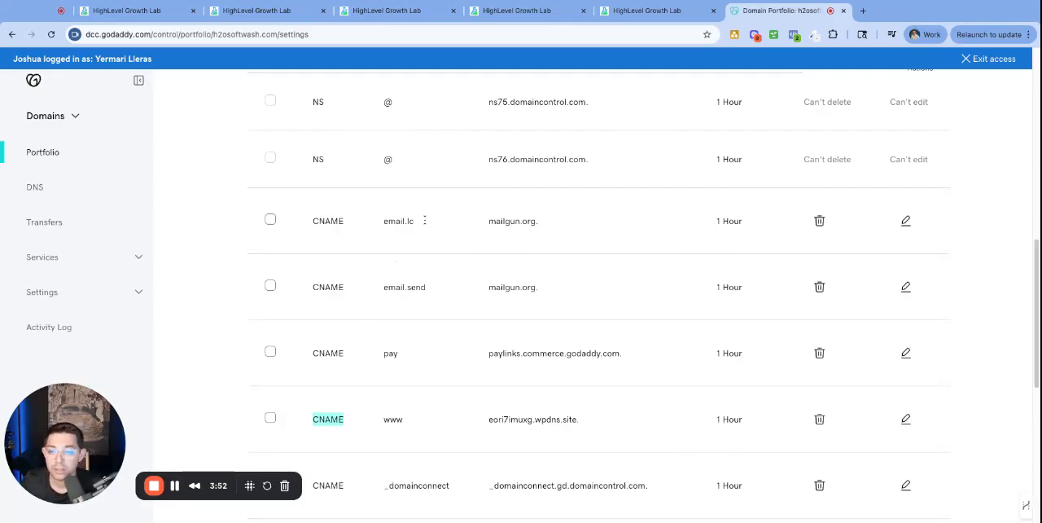
drag(351, 222, 427, 485)
scroll(438, 407, down, 3)
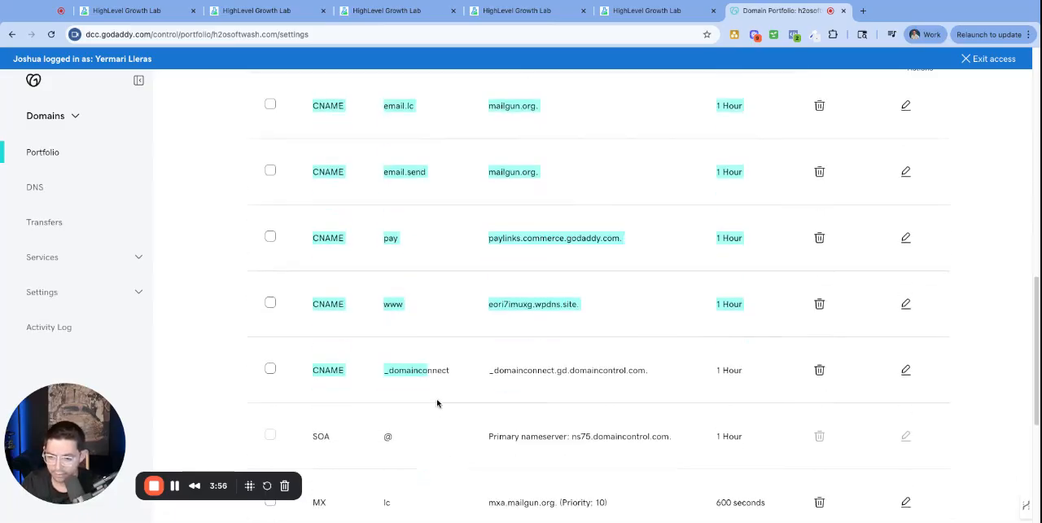
scroll(437, 389, up, 2)
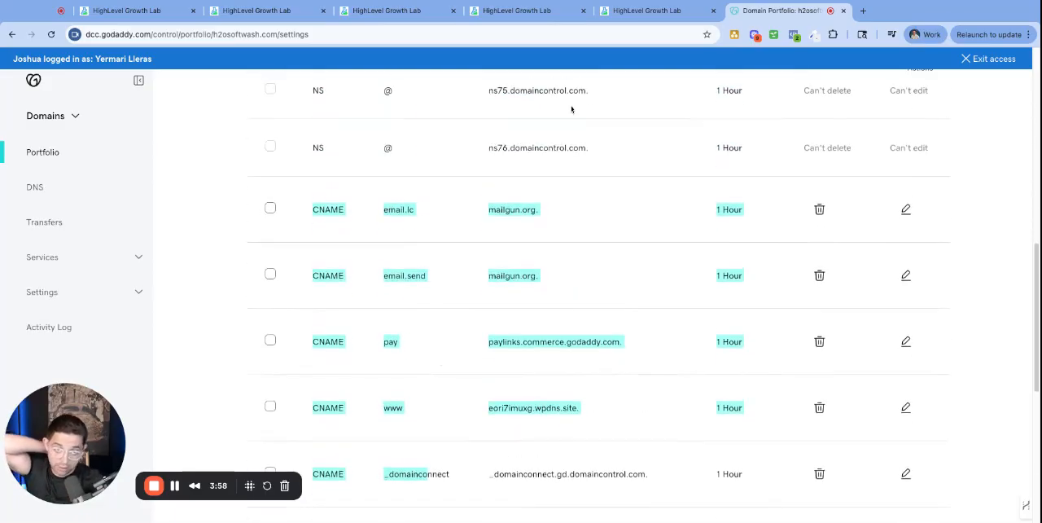
click(140, 11)
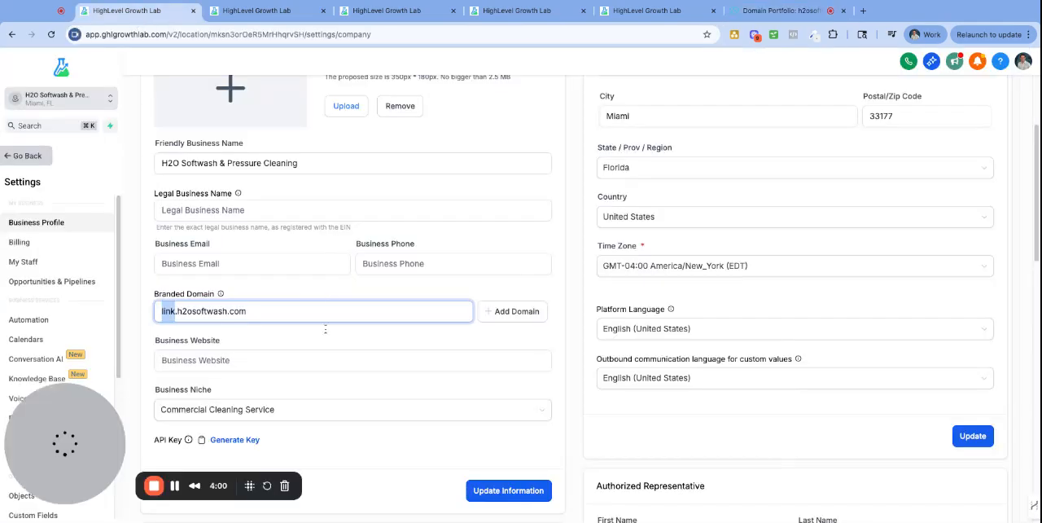
Add link.h2osoftwash.com as the branded domain, authorize it through GoDaddy Domain Connect, and show the records the connection adds
click(188, 313)
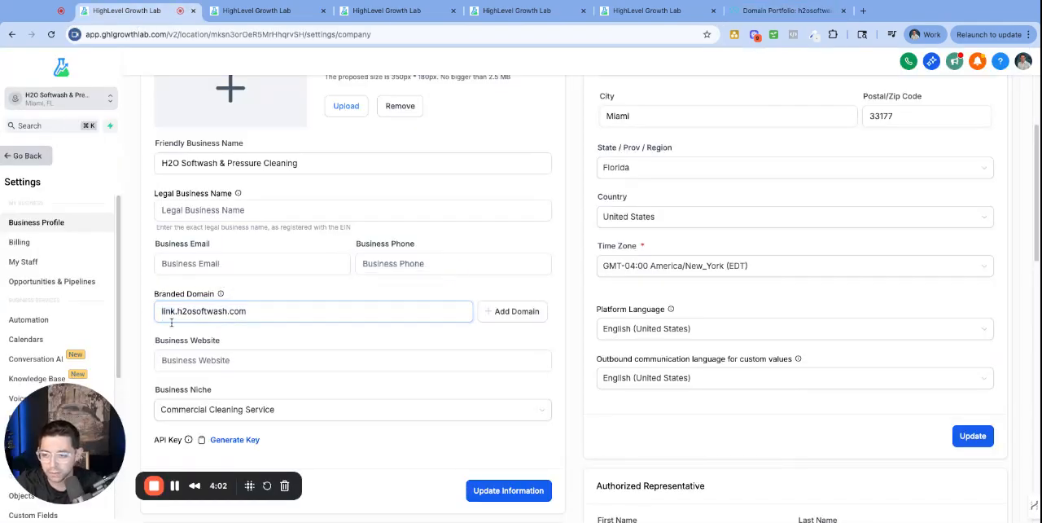
click(527, 315)
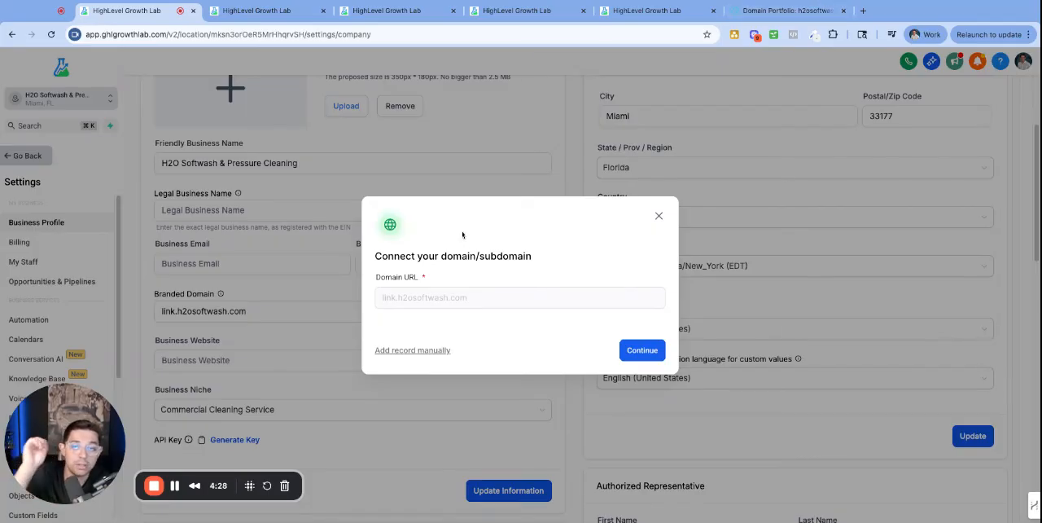
click(650, 350)
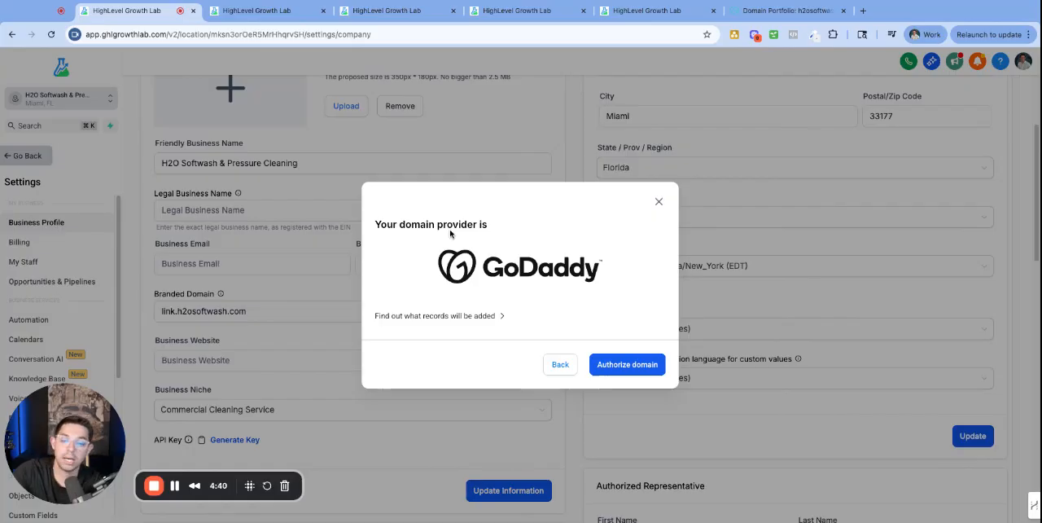
click(628, 365)
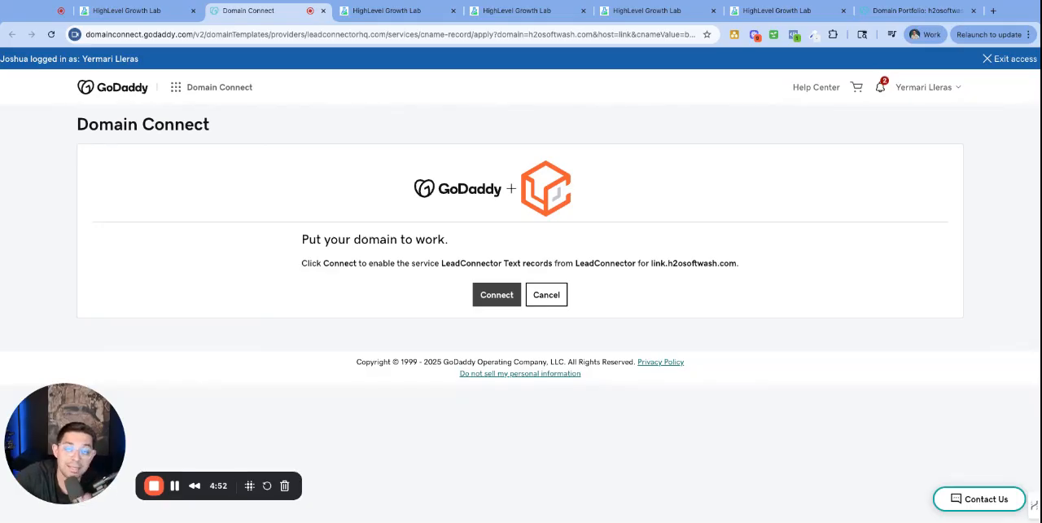
click(499, 296)
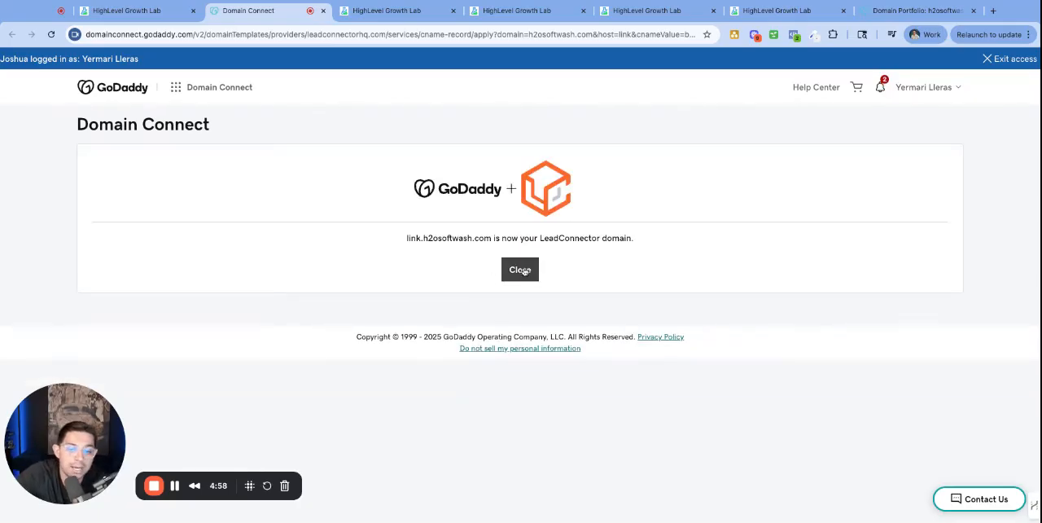
click(521, 270)
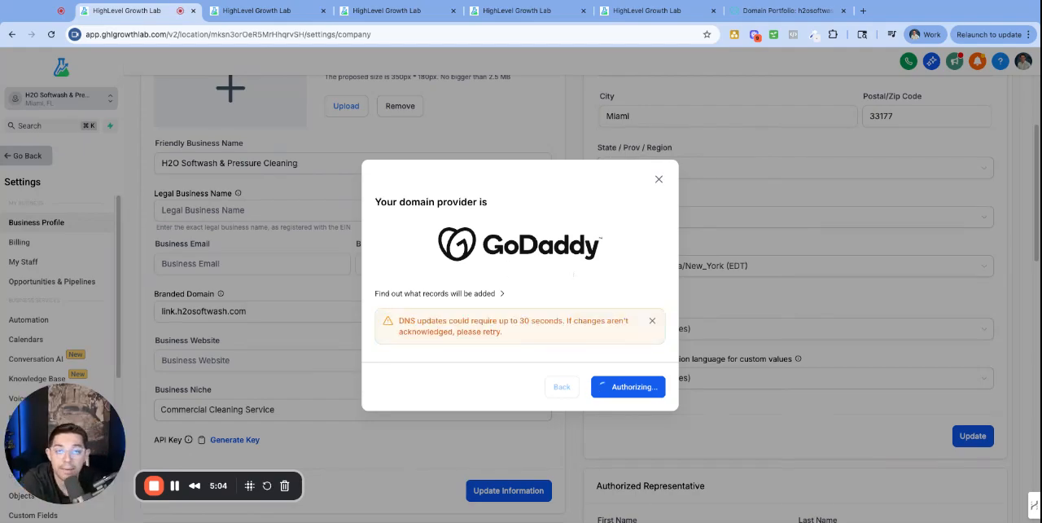
click(462, 294)
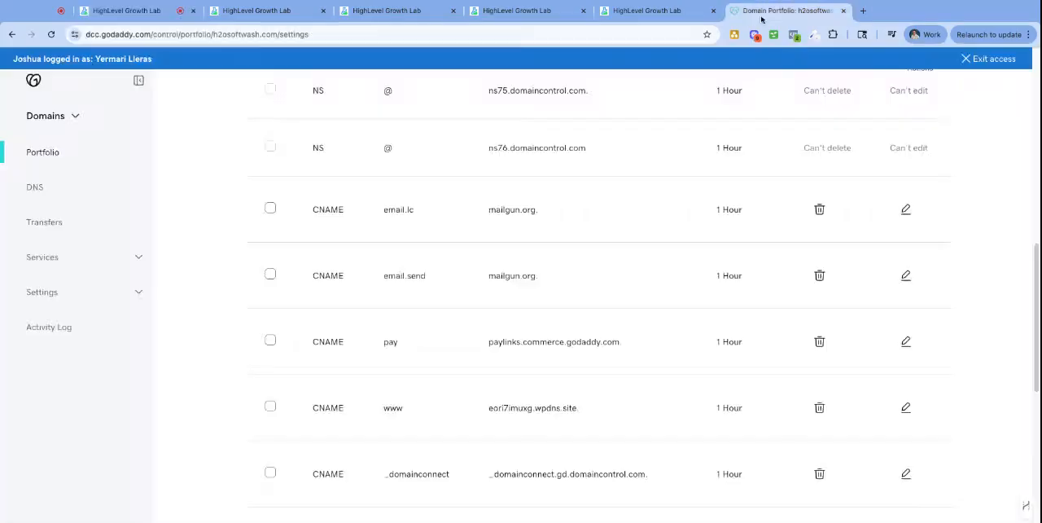
Start a new CNAME record named link in GoDaddy's DNS records for h2osoftwash.com
click(781, 11)
scroll(361, 198, up, 6)
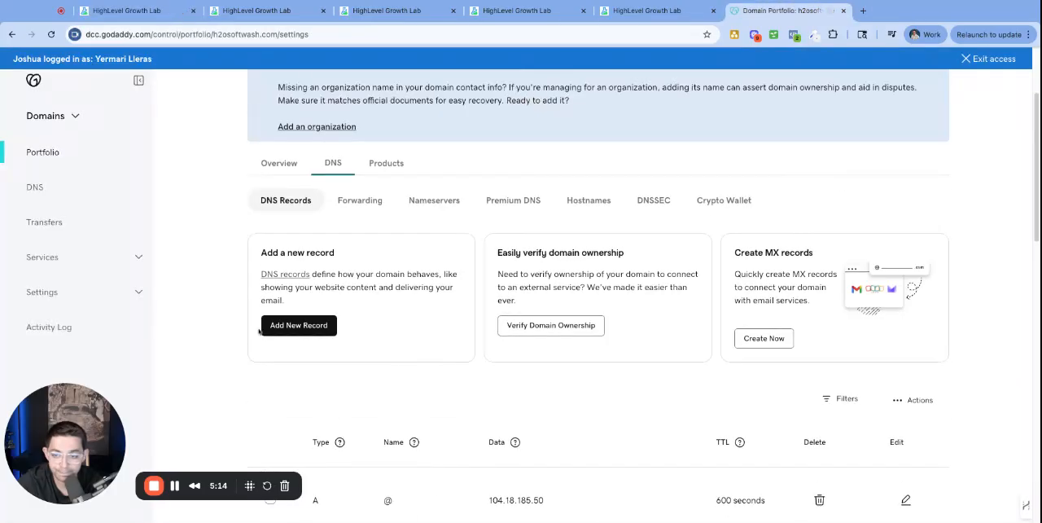
click(299, 326)
scroll(317, 350, down, 2)
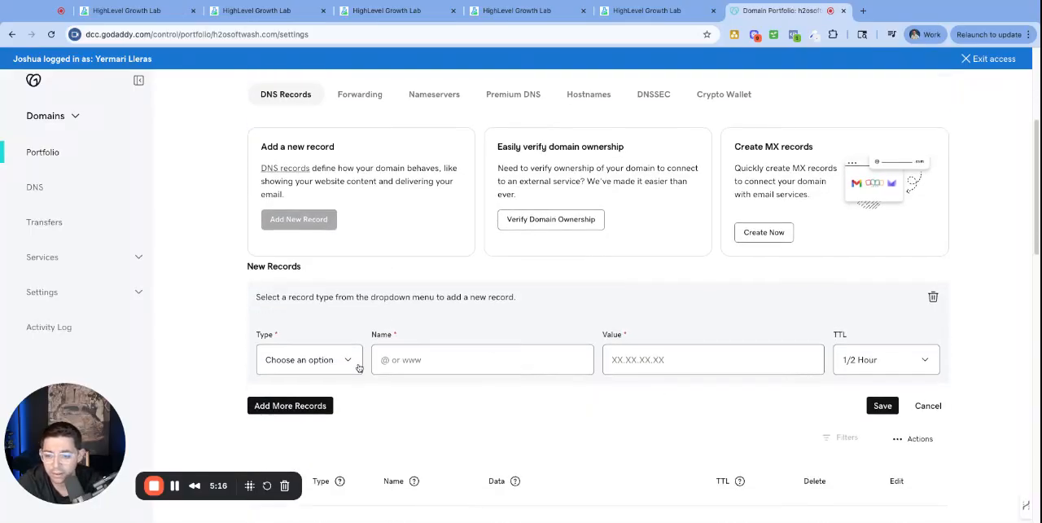
click(310, 368)
click(421, 364)
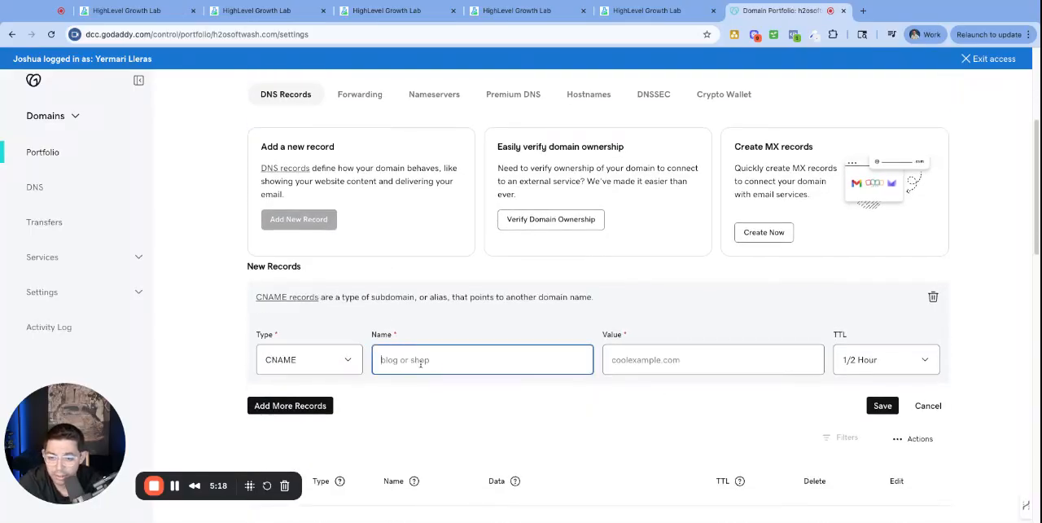
text(link)
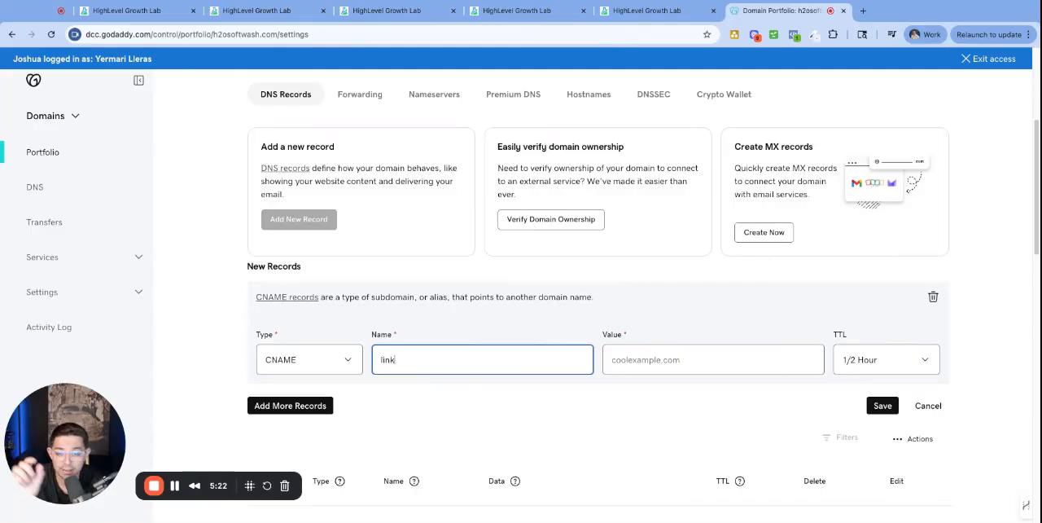
click(735, 368)
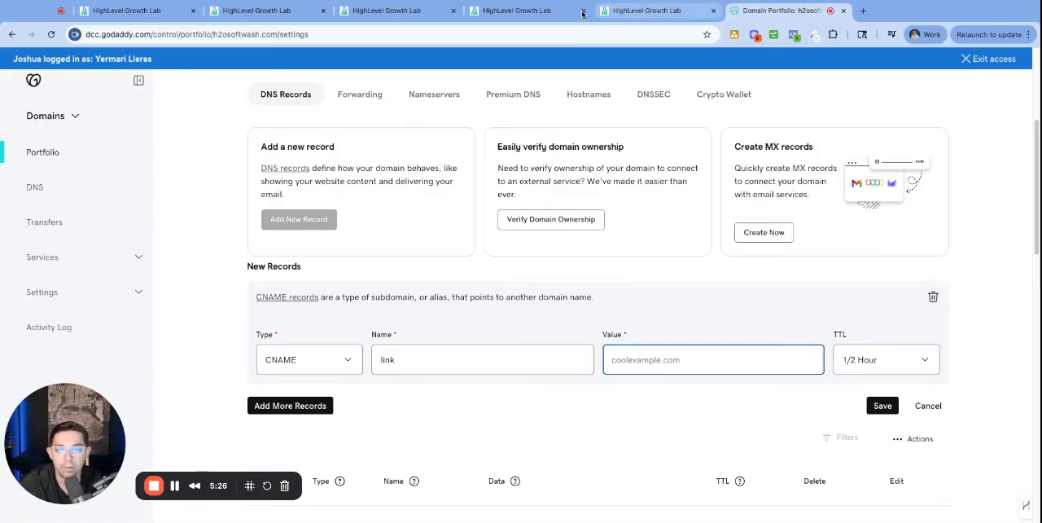
Check the Branded Domain in the HighLevel business profile and look for the link CNAME among the DNS records in GoDaddy
click(124, 10)
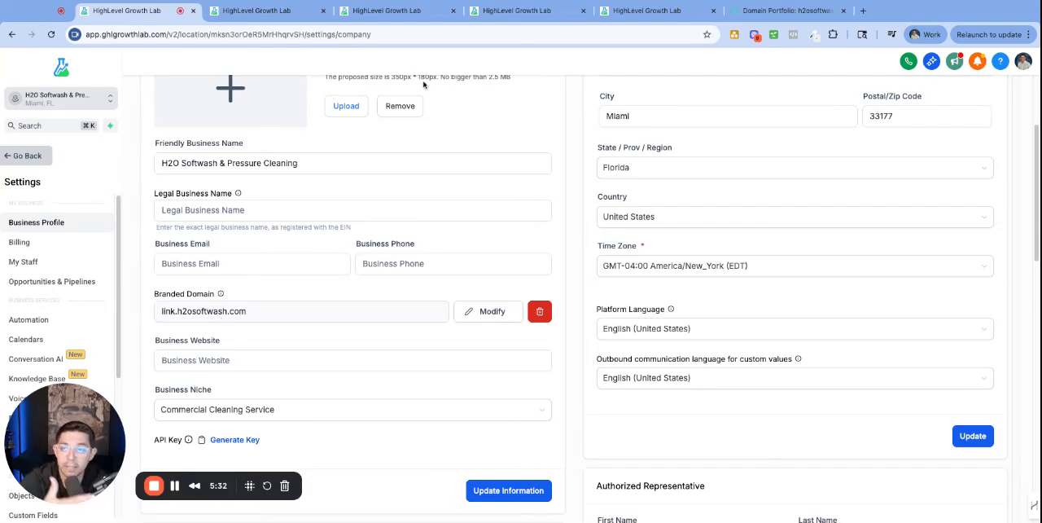
click(772, 11)
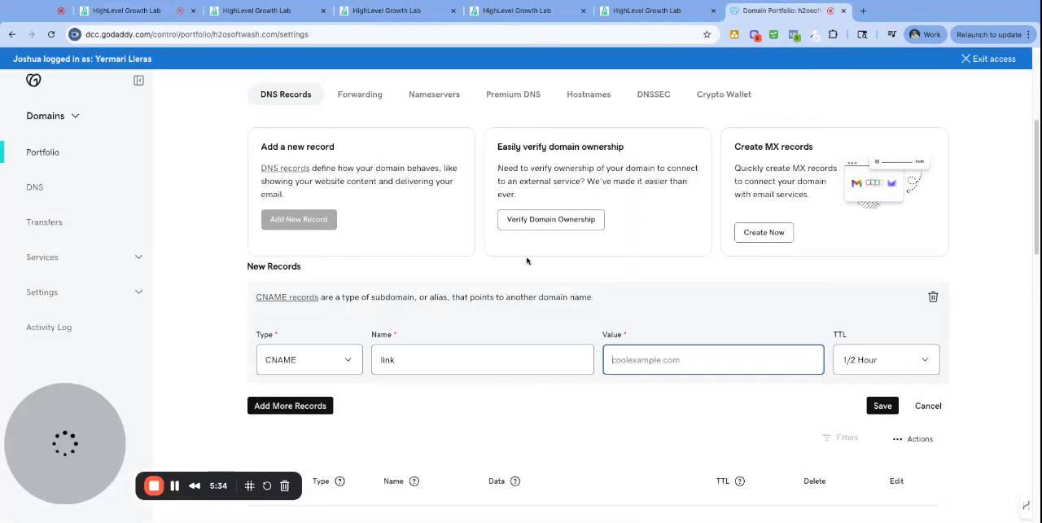
scroll(565, 306, down, 5)
scroll(565, 307, down, 4)
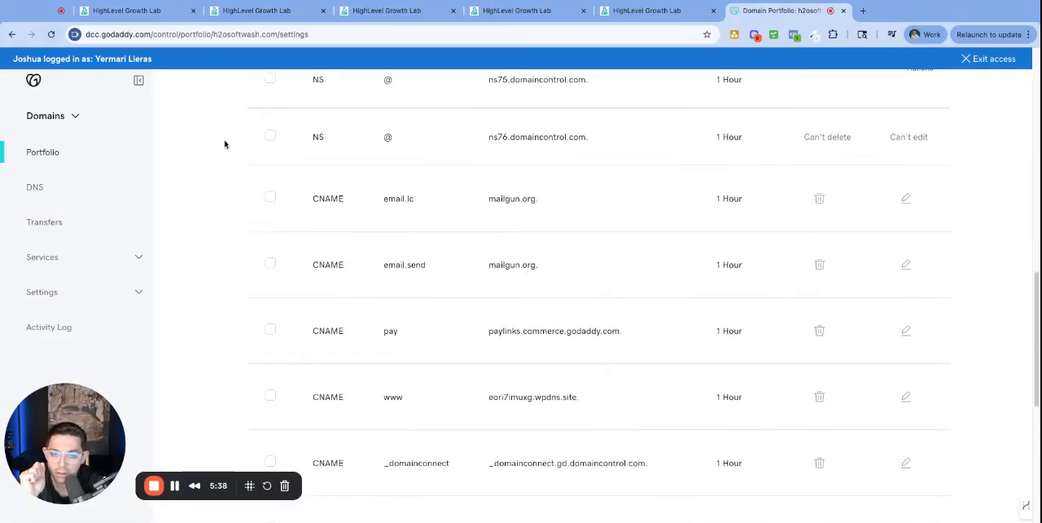
scroll(534, 282, up, 1)
scroll(545, 284, down, 2)
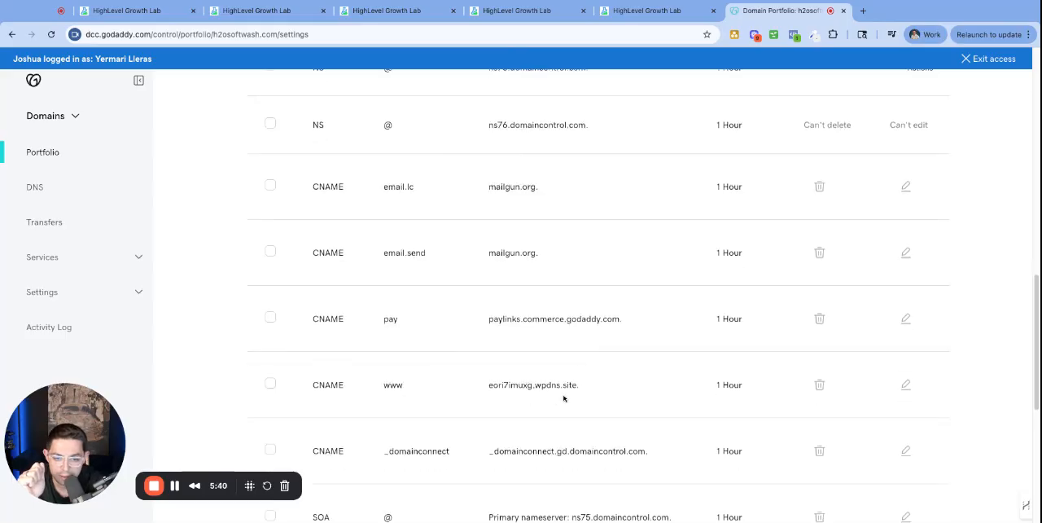
scroll(531, 209, up, 1)
scroll(559, 226, down, 5)
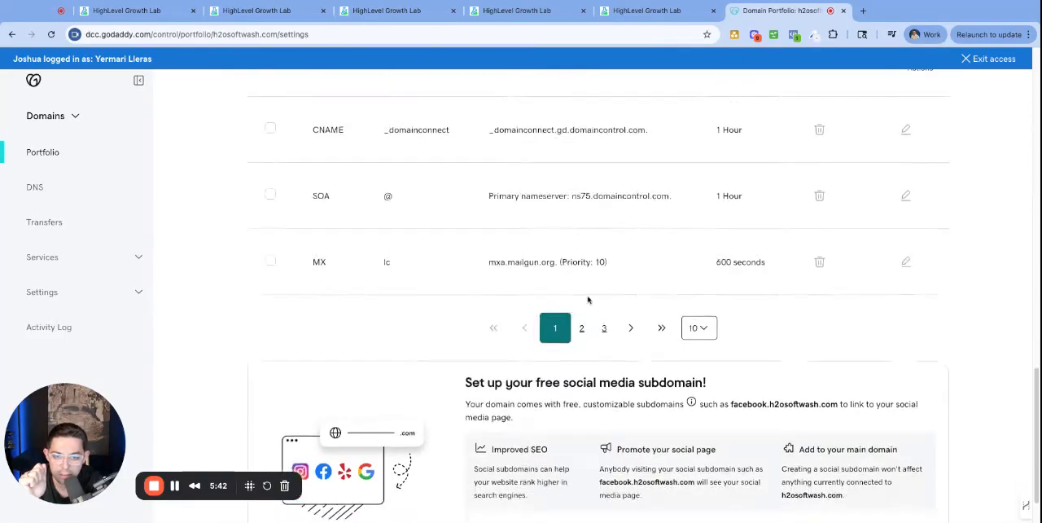
scroll(586, 285, up, 4)
drag(600, 304, 488, 299)
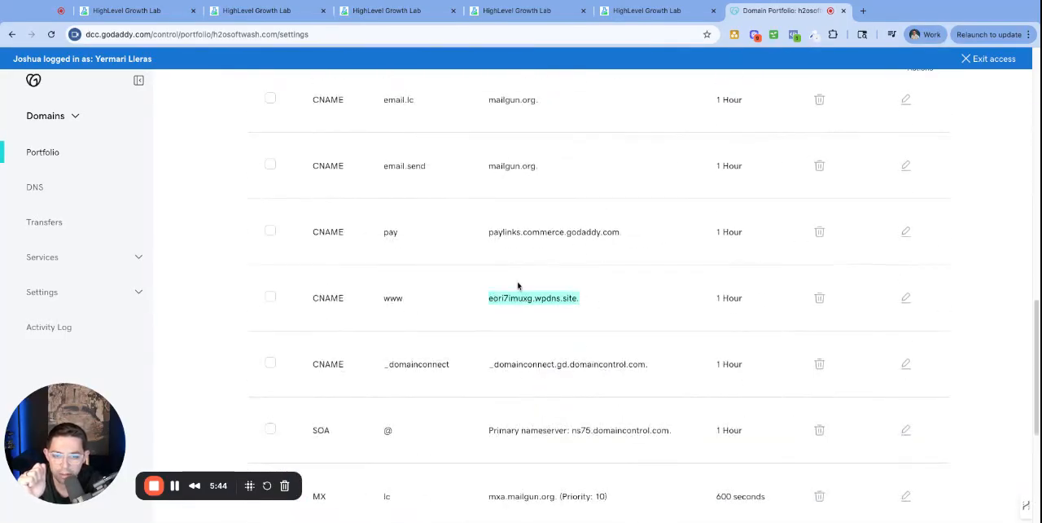
scroll(579, 263, up, 3)
scroll(562, 281, up, 1)
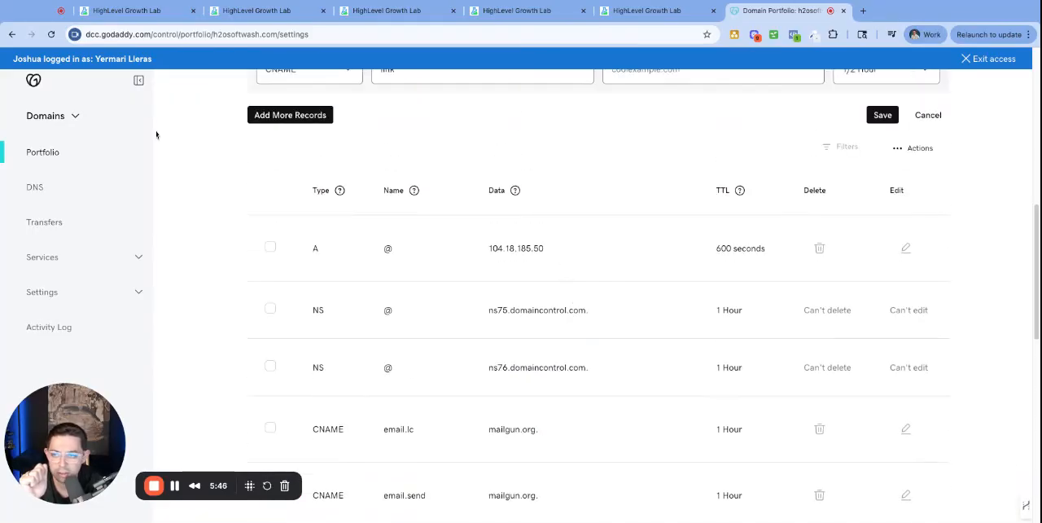
Reload the h2osoftwash.com domain page, reopen its DNS records, and locate the link CNAME record
click(36, 31)
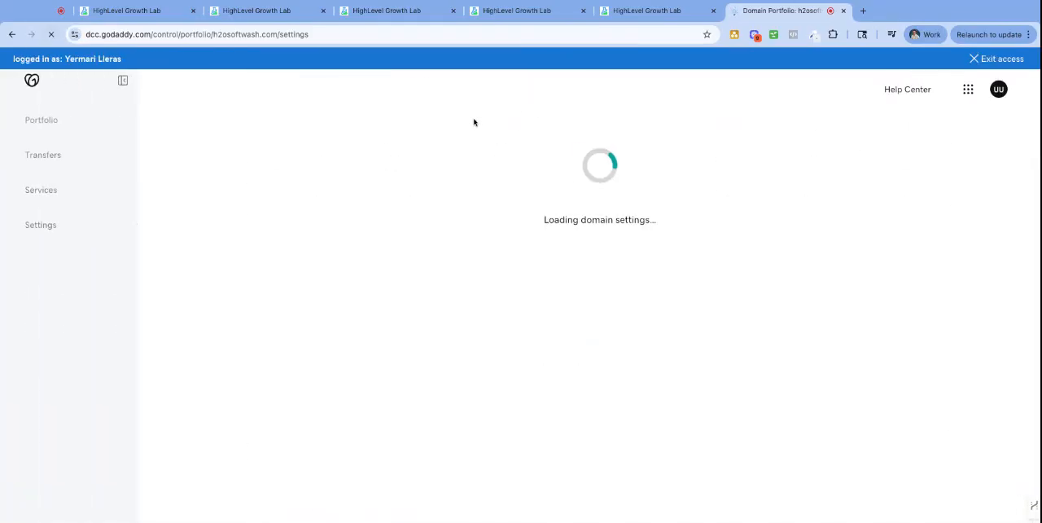
scroll(619, 252, down, 5)
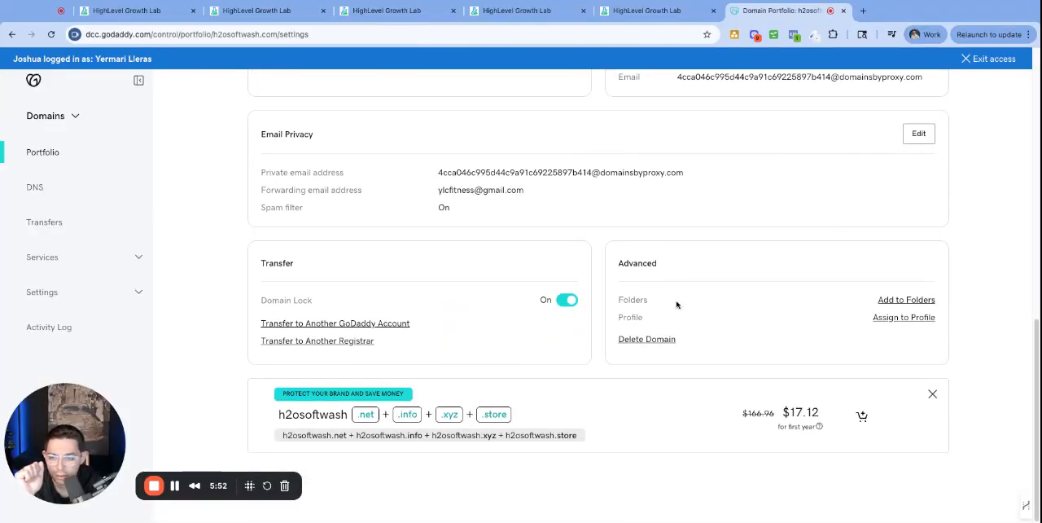
scroll(571, 285, up, 10)
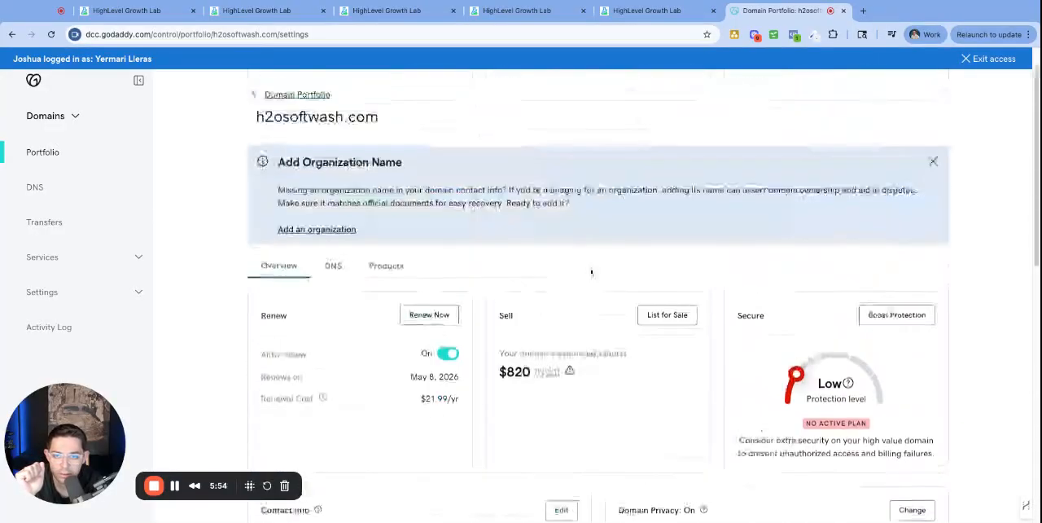
click(332, 265)
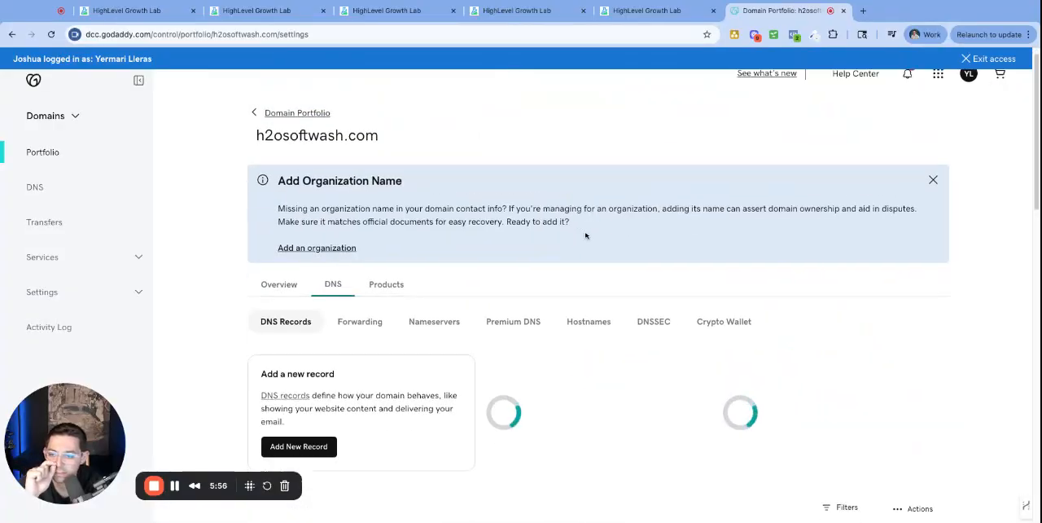
scroll(338, 307, down, 2)
scroll(550, 325, down, 6)
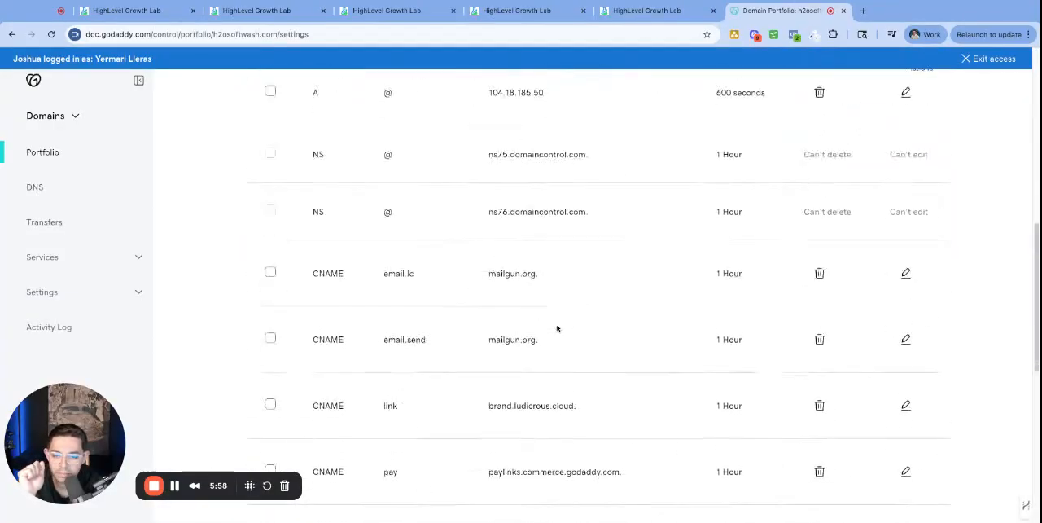
scroll(551, 327, down, 1)
Copy brand.ludicrous.cloud from the link CNAME record and fill in a new CNAME record with name link and that value
drag(612, 210, 560, 214)
key(shift+Right)
key(shift+Right)
key(shift+Right)
key(ctrl+c)
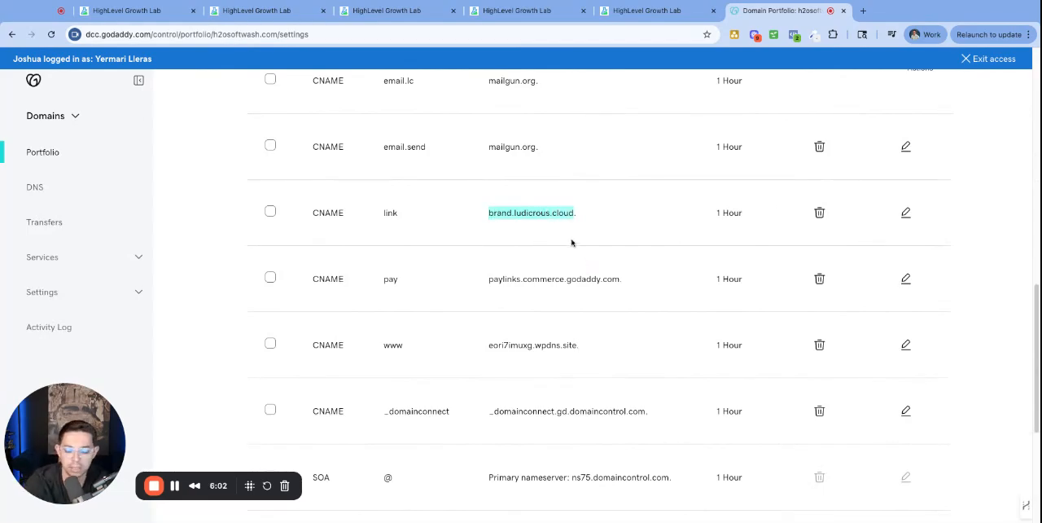
scroll(667, 237, up, 1)
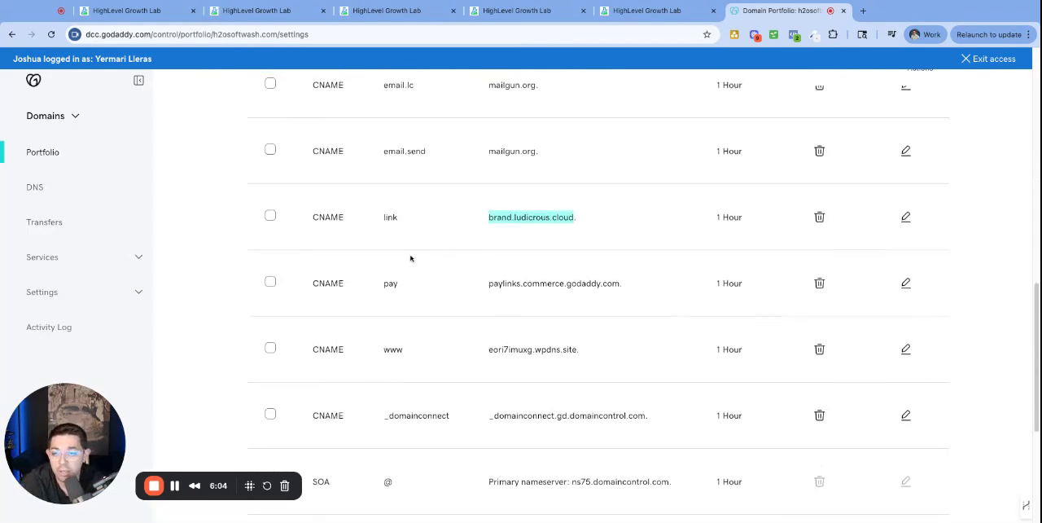
scroll(410, 257, up, 5)
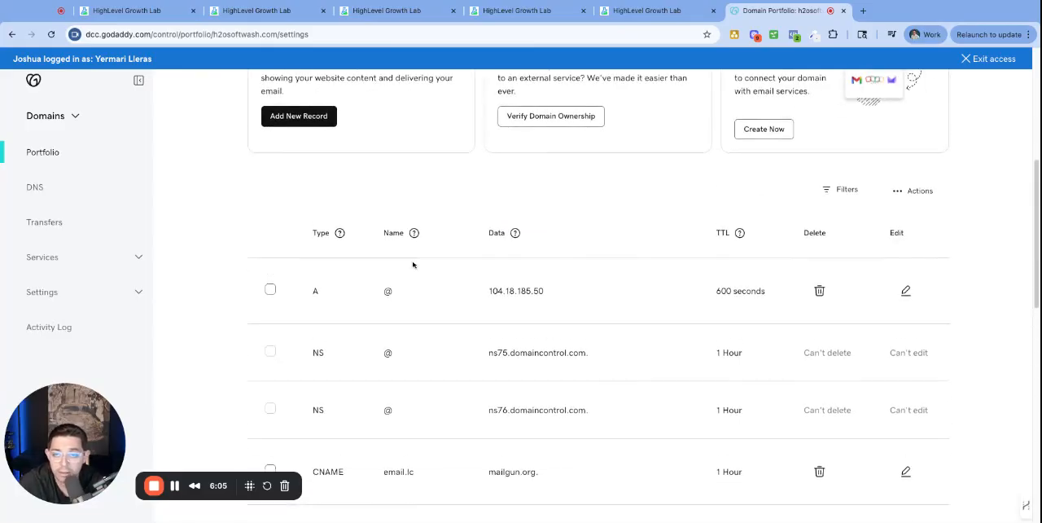
click(311, 127)
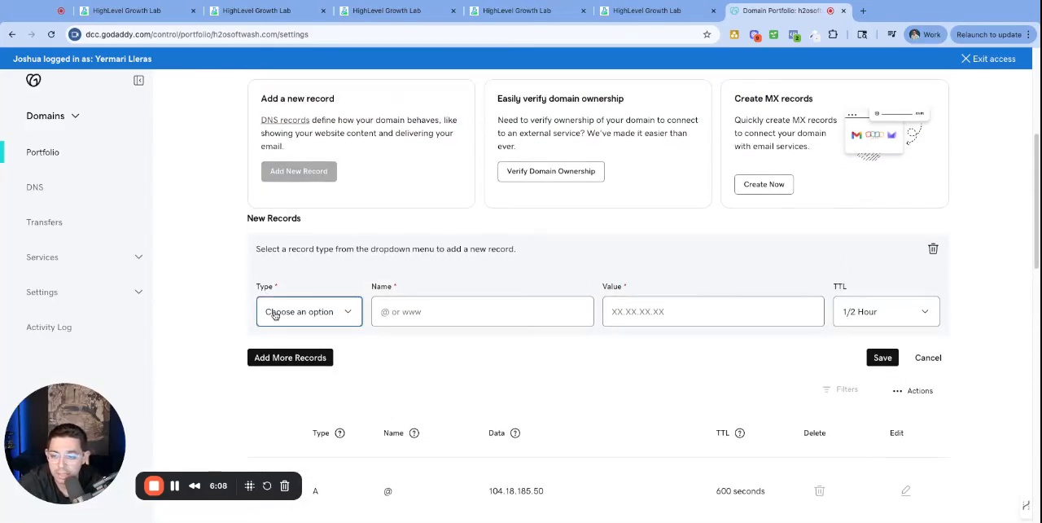
click(278, 338)
click(458, 315)
text(link)
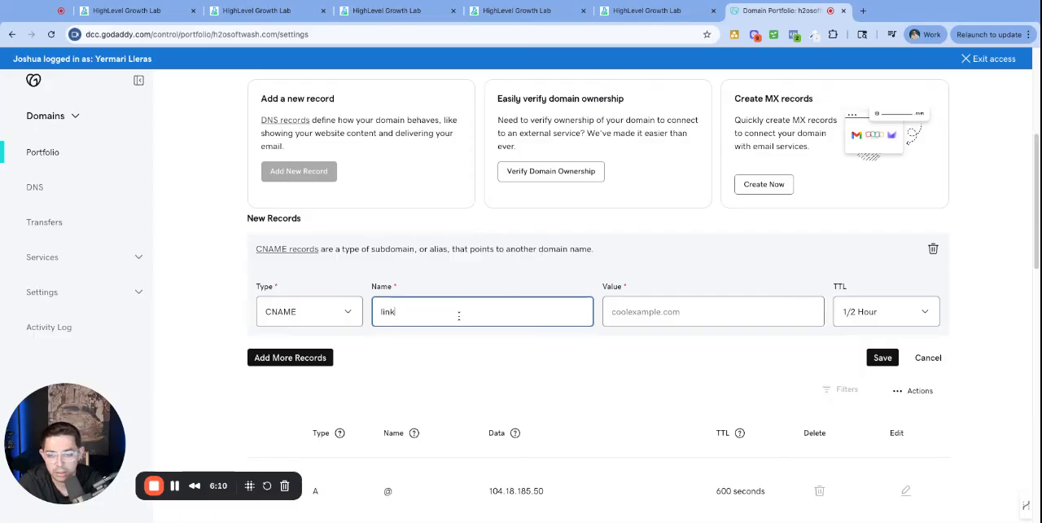
key(Tab)
key(ctrl+v)
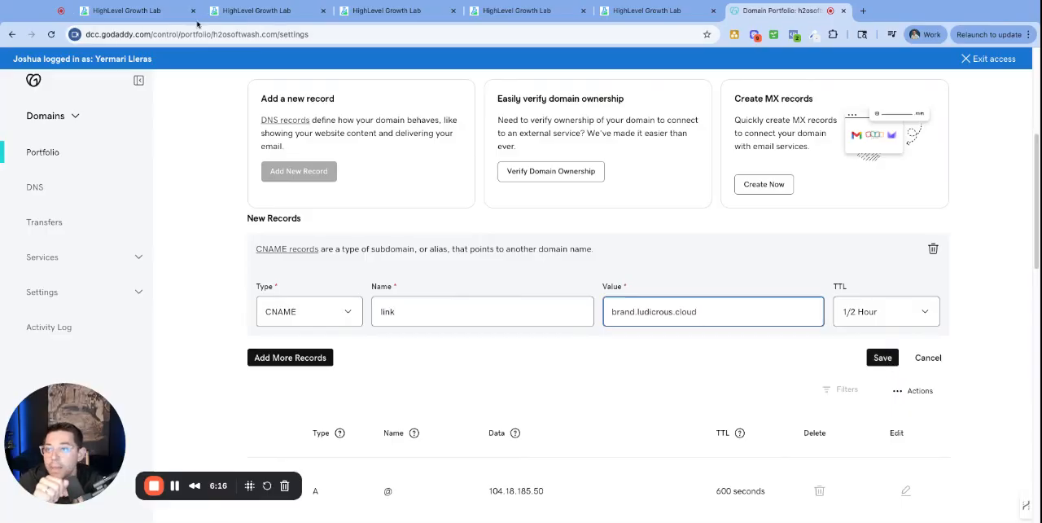
Compare the Branded Domain in the HighLevel business profile with the link CNAME record in GoDaddy and return to the profile
click(122, 11)
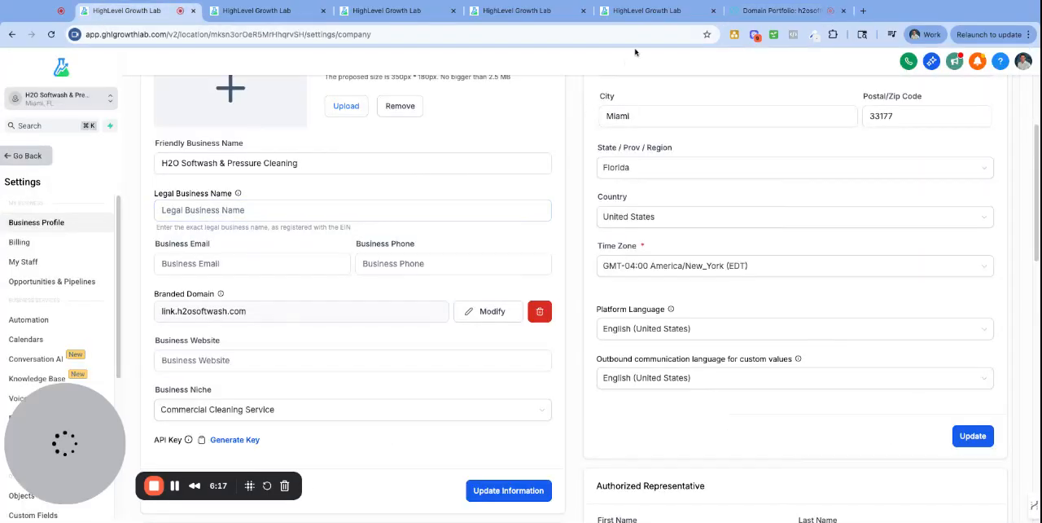
click(782, 10)
scroll(467, 296, down, 10)
scroll(467, 296, up, 3)
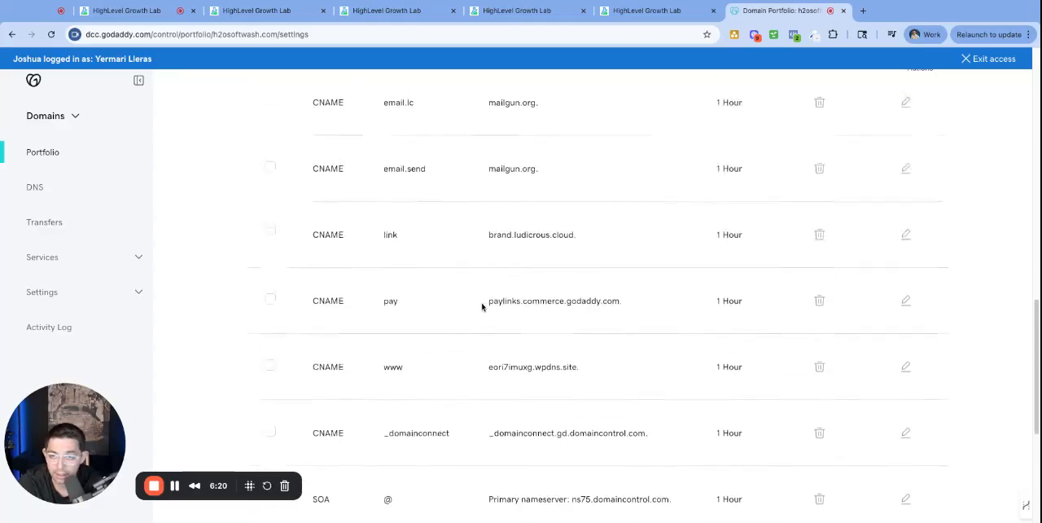
drag(591, 263, 298, 281)
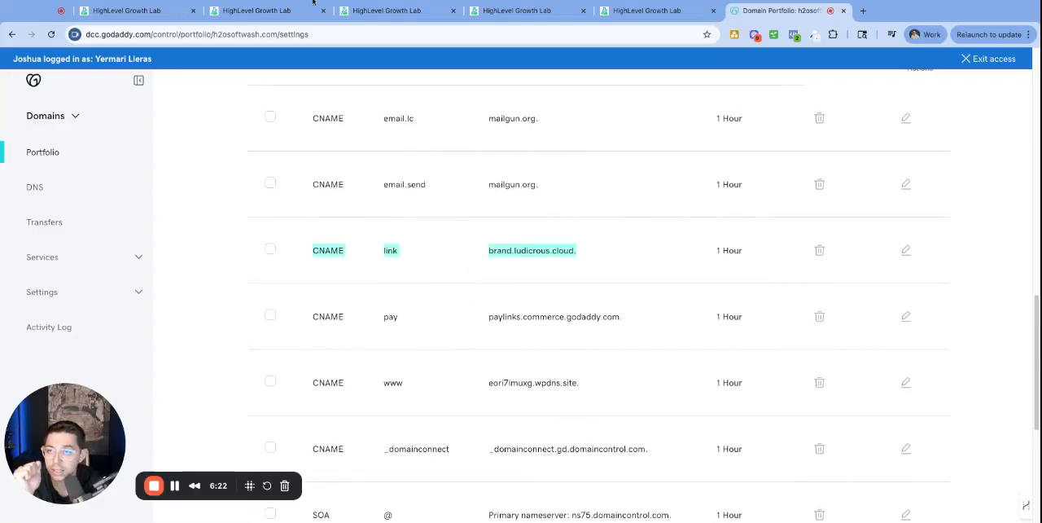
click(122, 11)
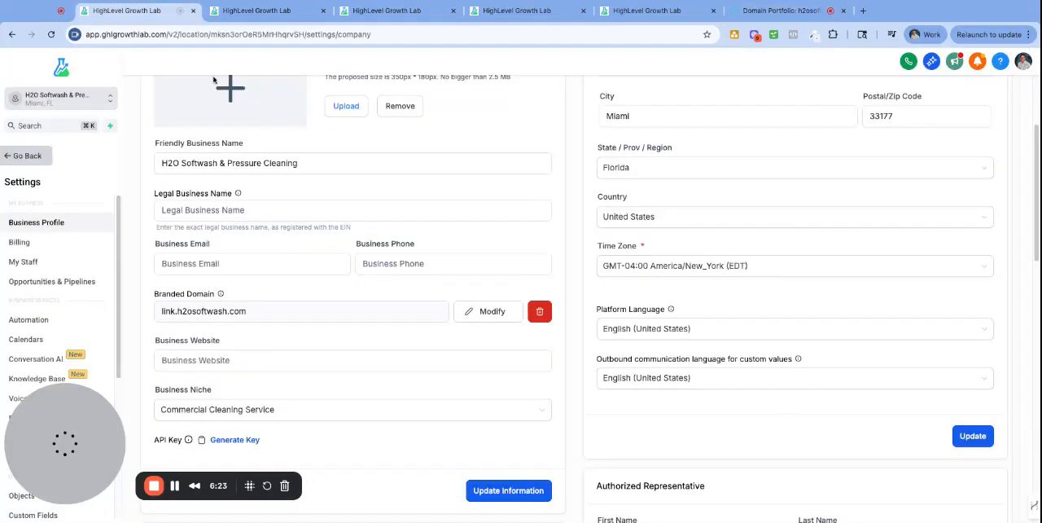
click(431, 265)
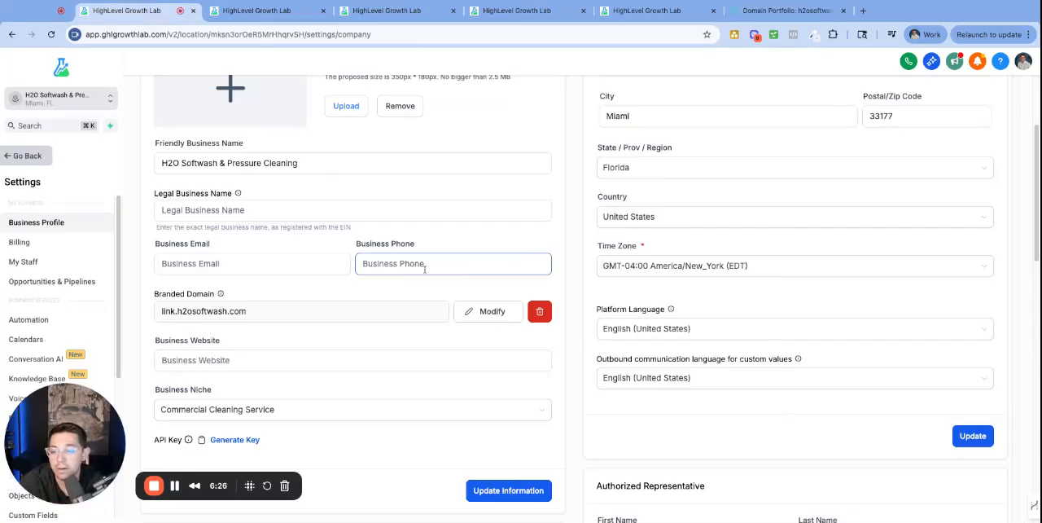
Review the Branded Domain setting in the H2O Softwash business profile, highlighting its label
drag(260, 324, 149, 297)
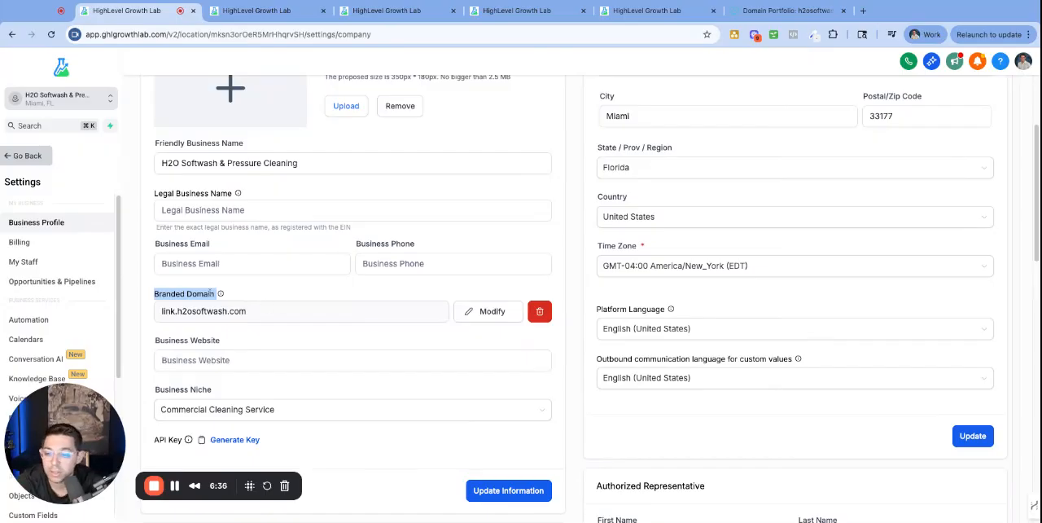
click(232, 292)
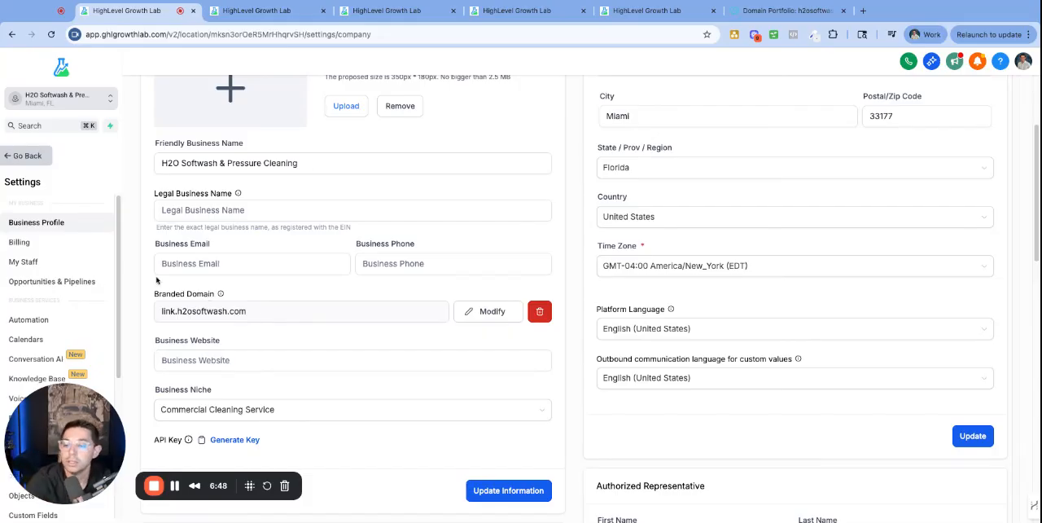
double_click(188, 294)
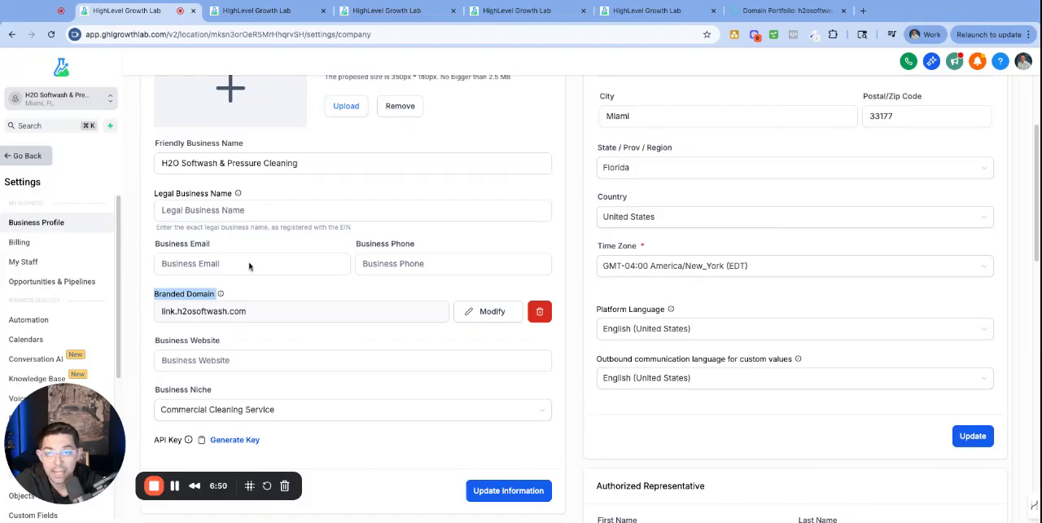
Compare the earlier share links of the H2O Softwash Intro Call calendar with those in its newly opened sharing dialog
click(24, 156)
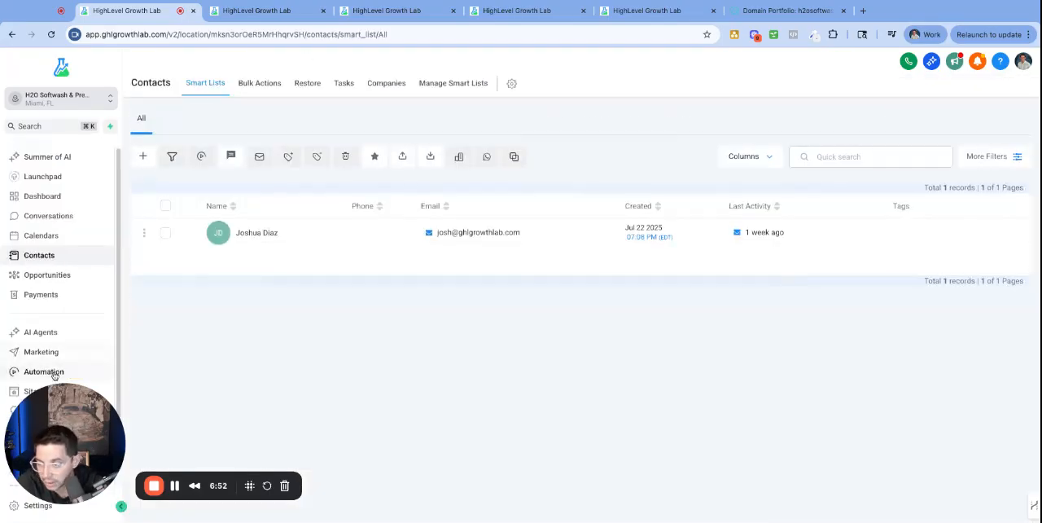
click(42, 236)
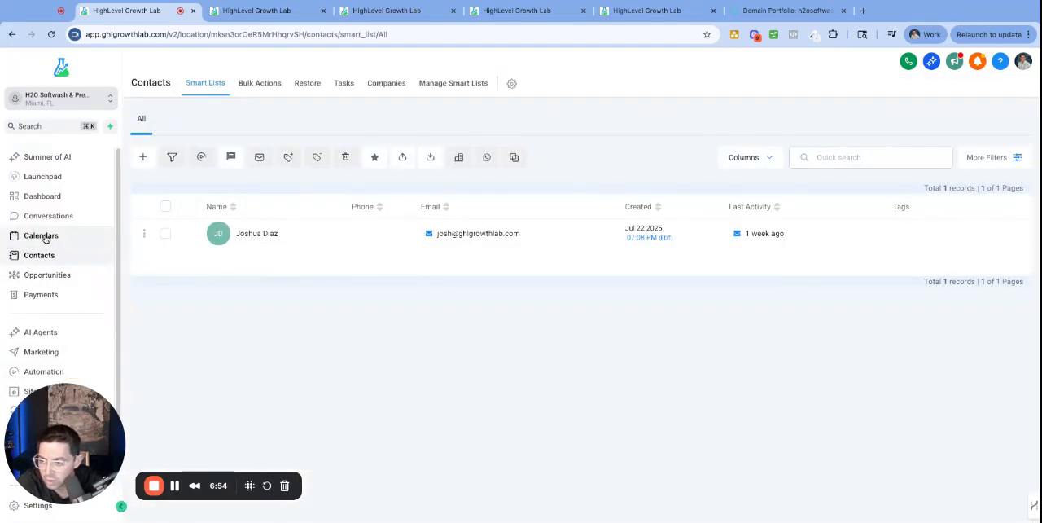
click(394, 83)
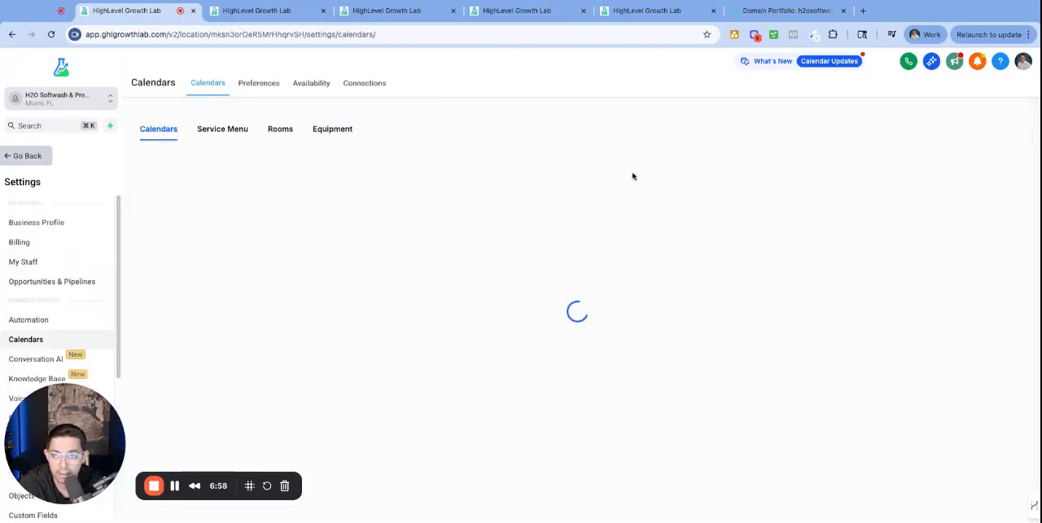
click(544, 14)
click(409, 9)
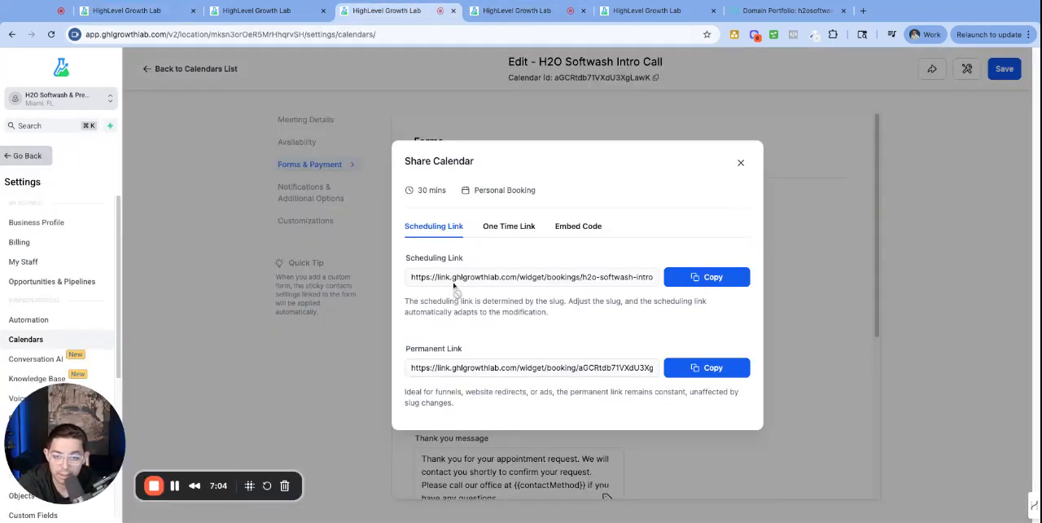
click(140, 13)
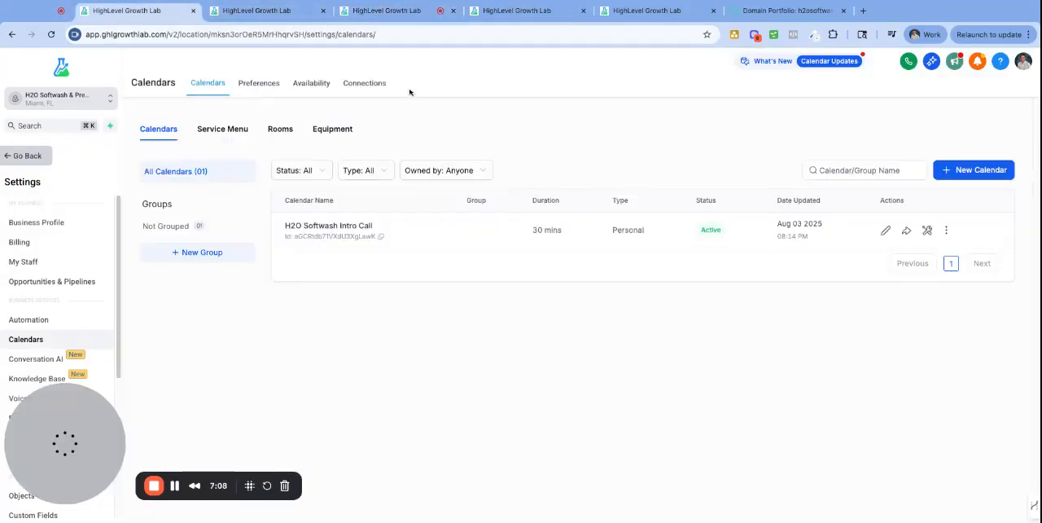
click(906, 230)
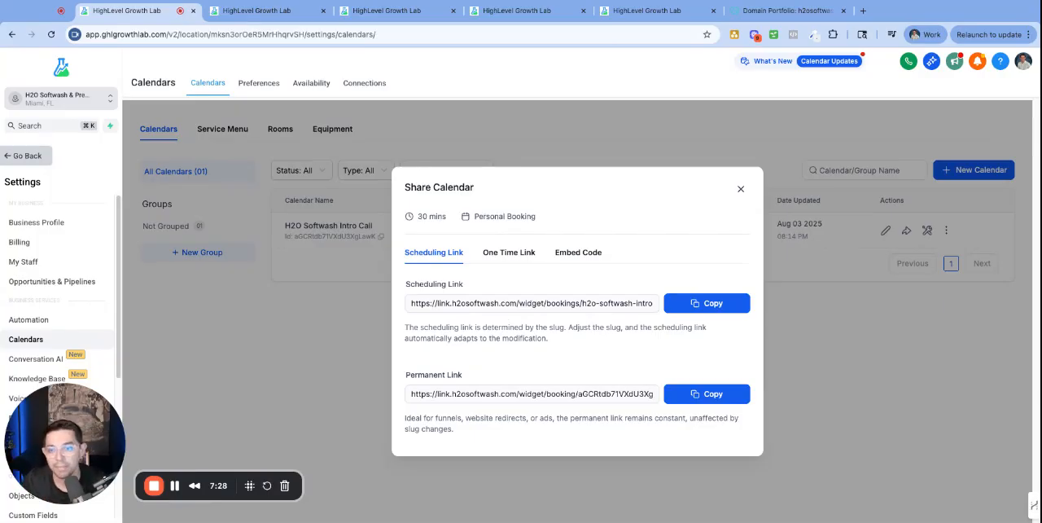
Copy the link key of the H2O Google My Business Page trigger link and open the listed contact's record
click(513, 10)
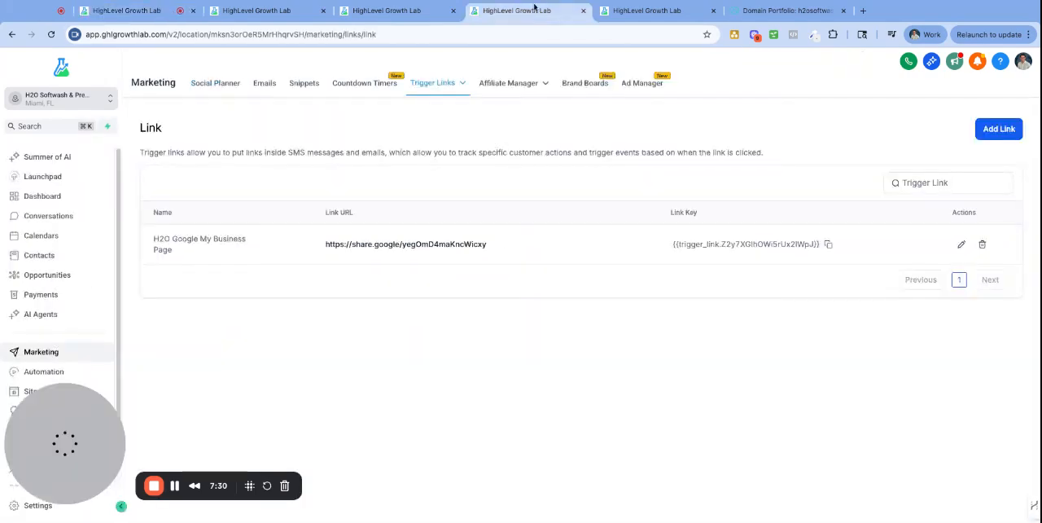
click(828, 243)
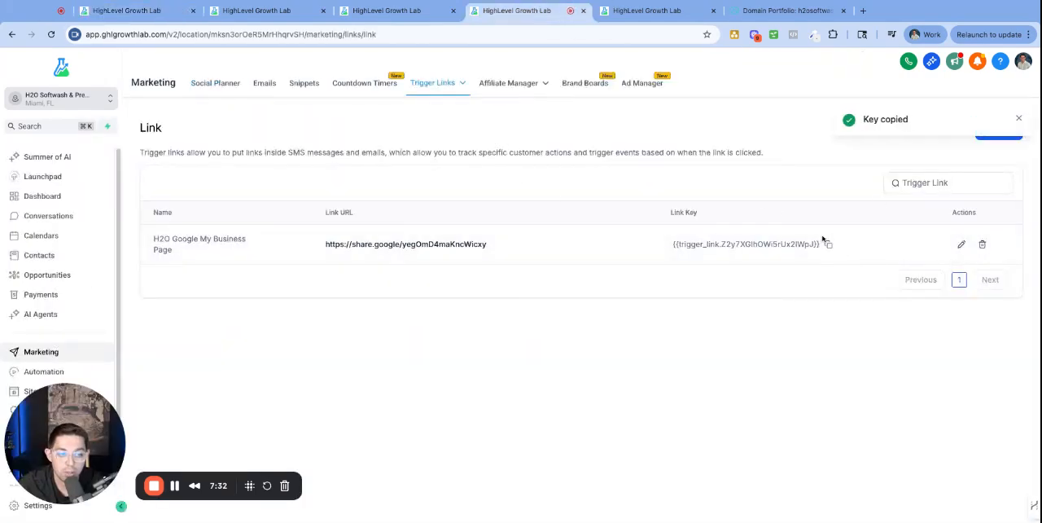
click(39, 255)
click(253, 234)
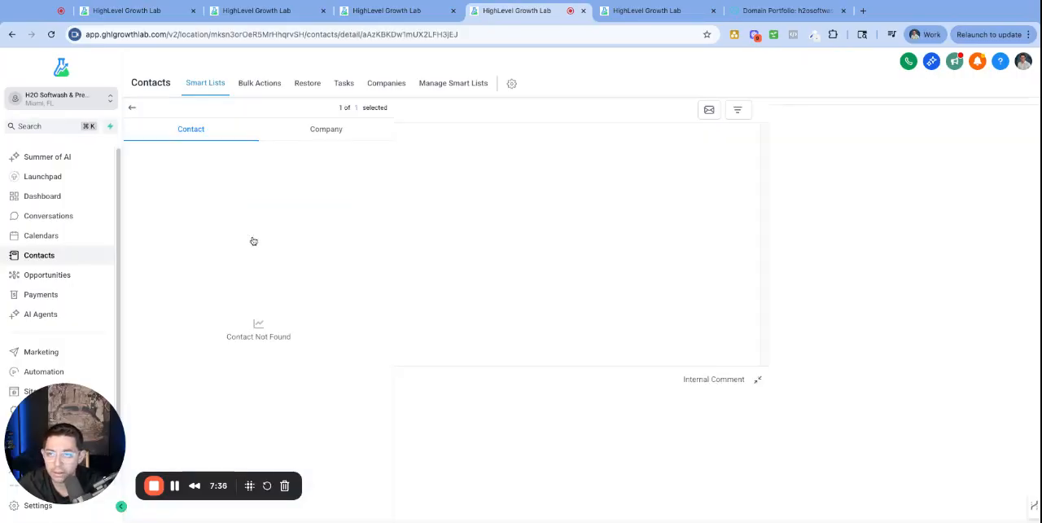
Send the drafted "hey - check this out" email to the contact and highlight the Google My Business Page link in the sent message
click(655, 16)
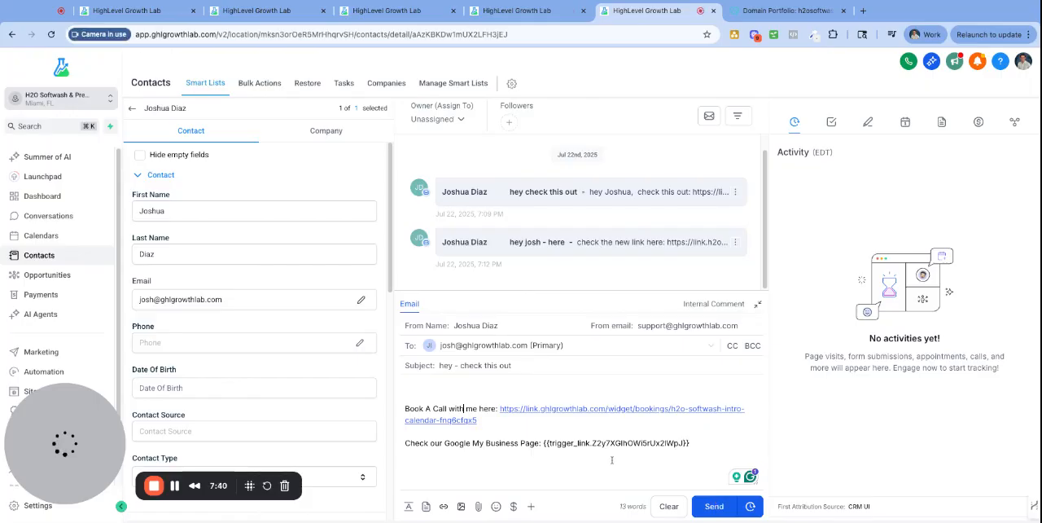
click(714, 508)
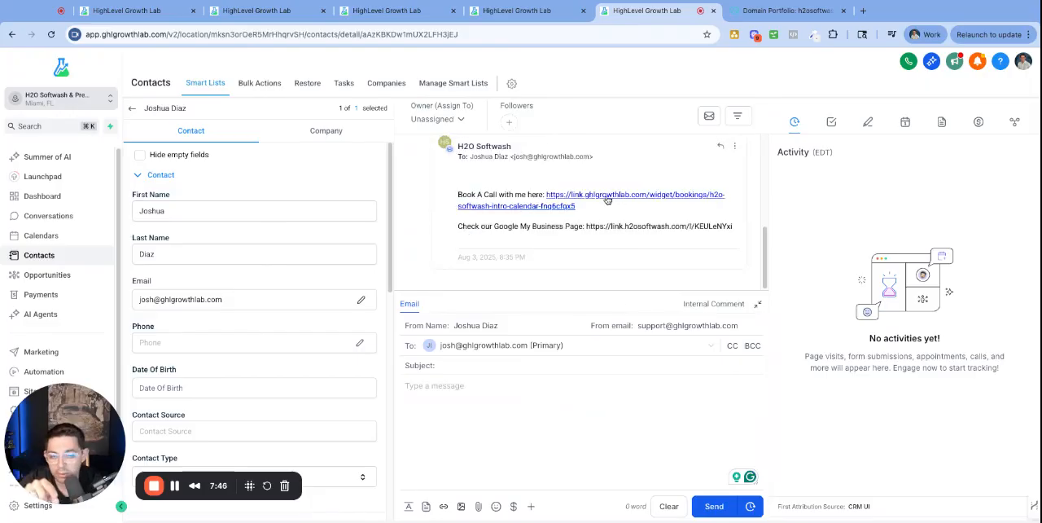
drag(586, 227, 733, 235)
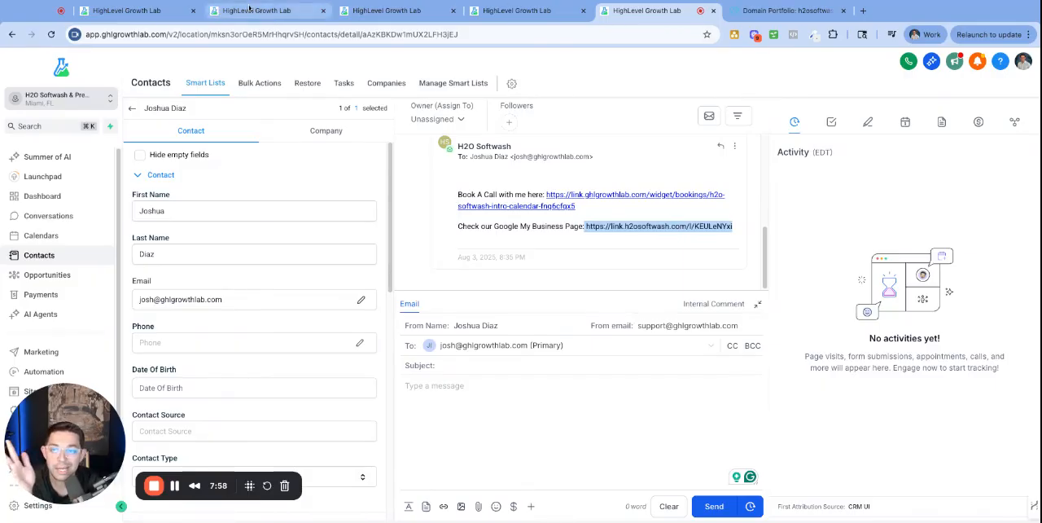
Check the agency's whitelabel API domain and copy the scheduling link of the H2O Softwash Intro Call calendar
click(213, 12)
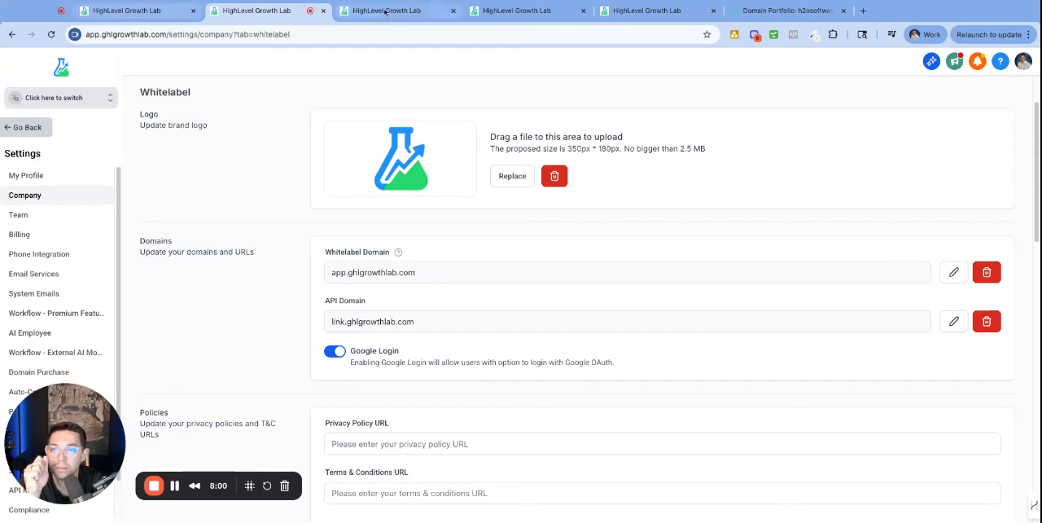
click(126, 11)
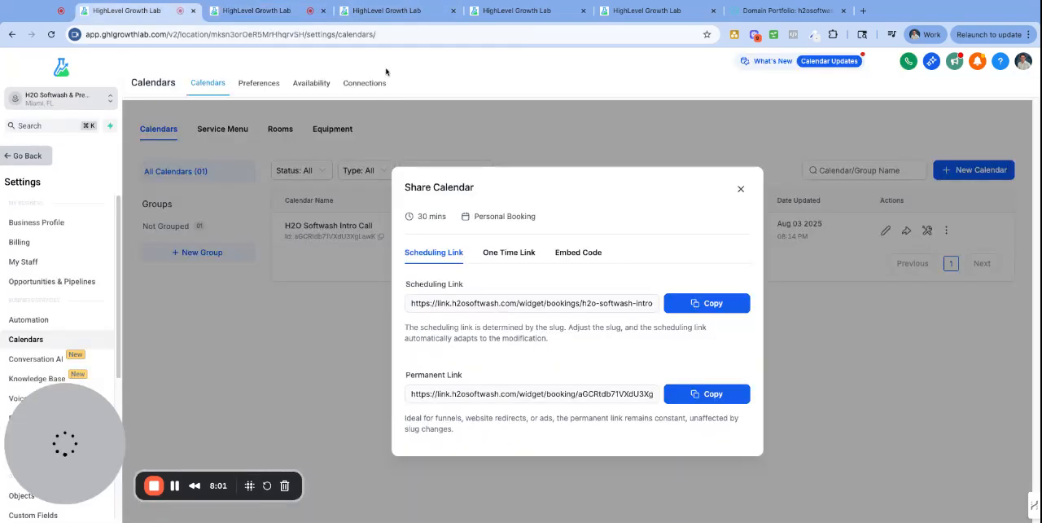
click(721, 303)
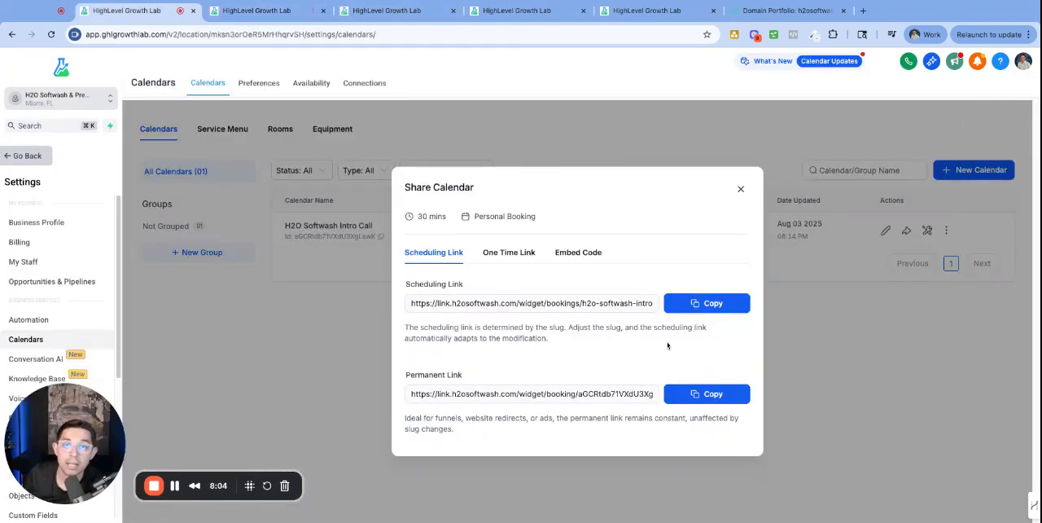